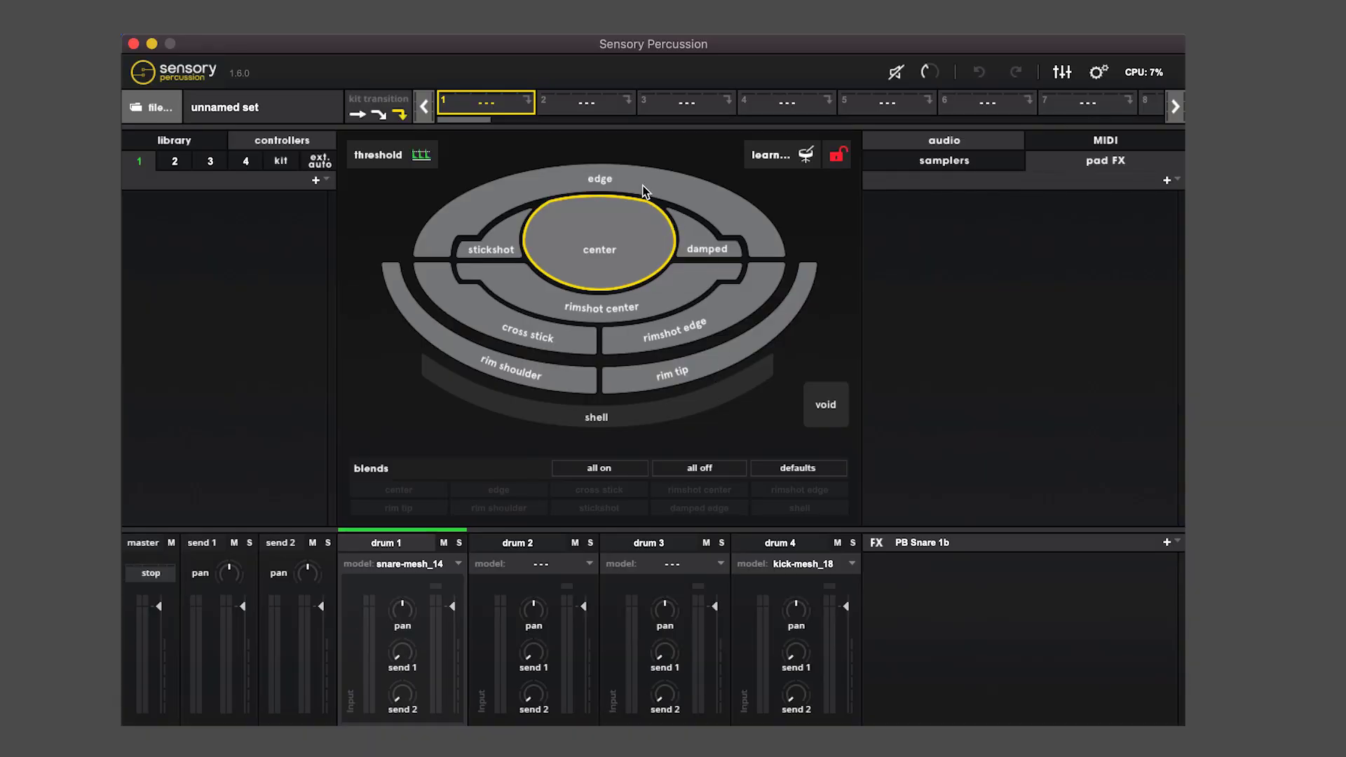
- Add a sampler to the snare's center zone
left_click(643, 192)
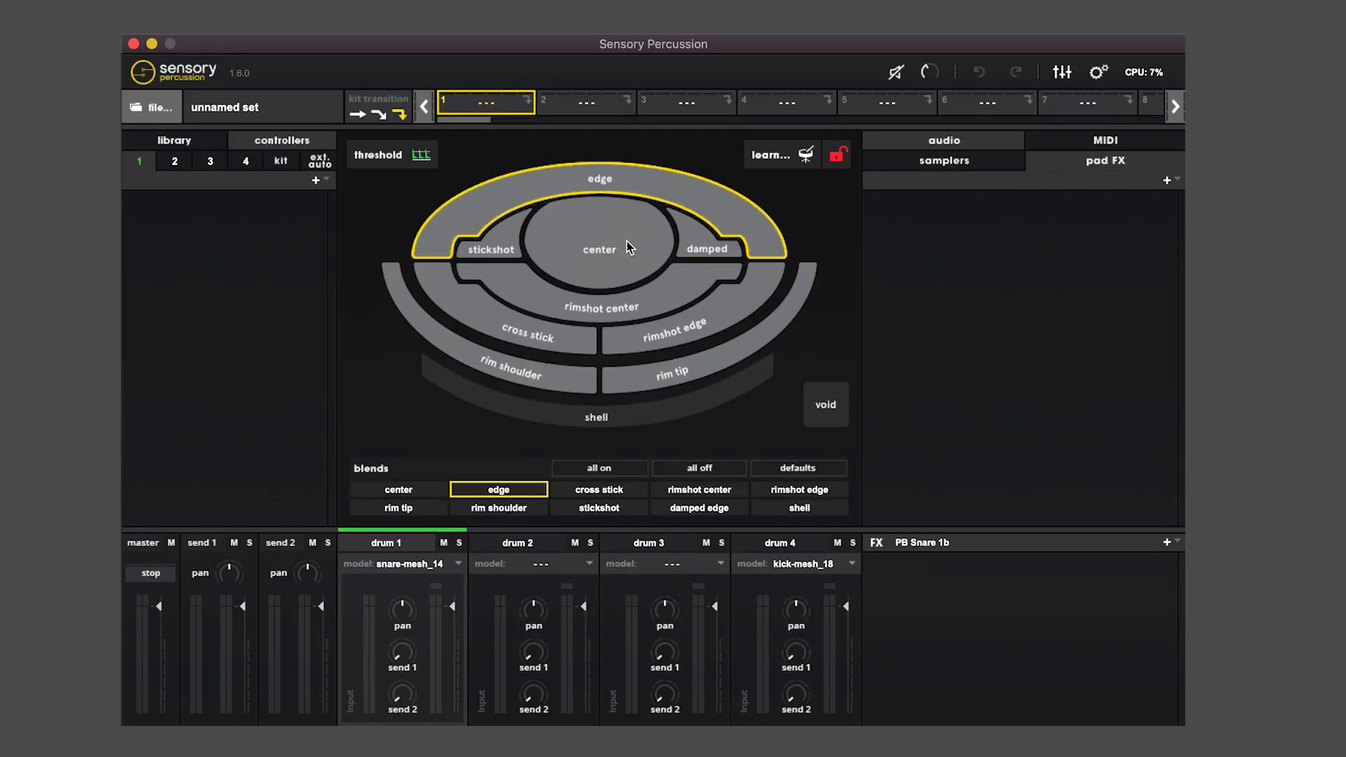
left_click(626, 242)
left_click(957, 165)
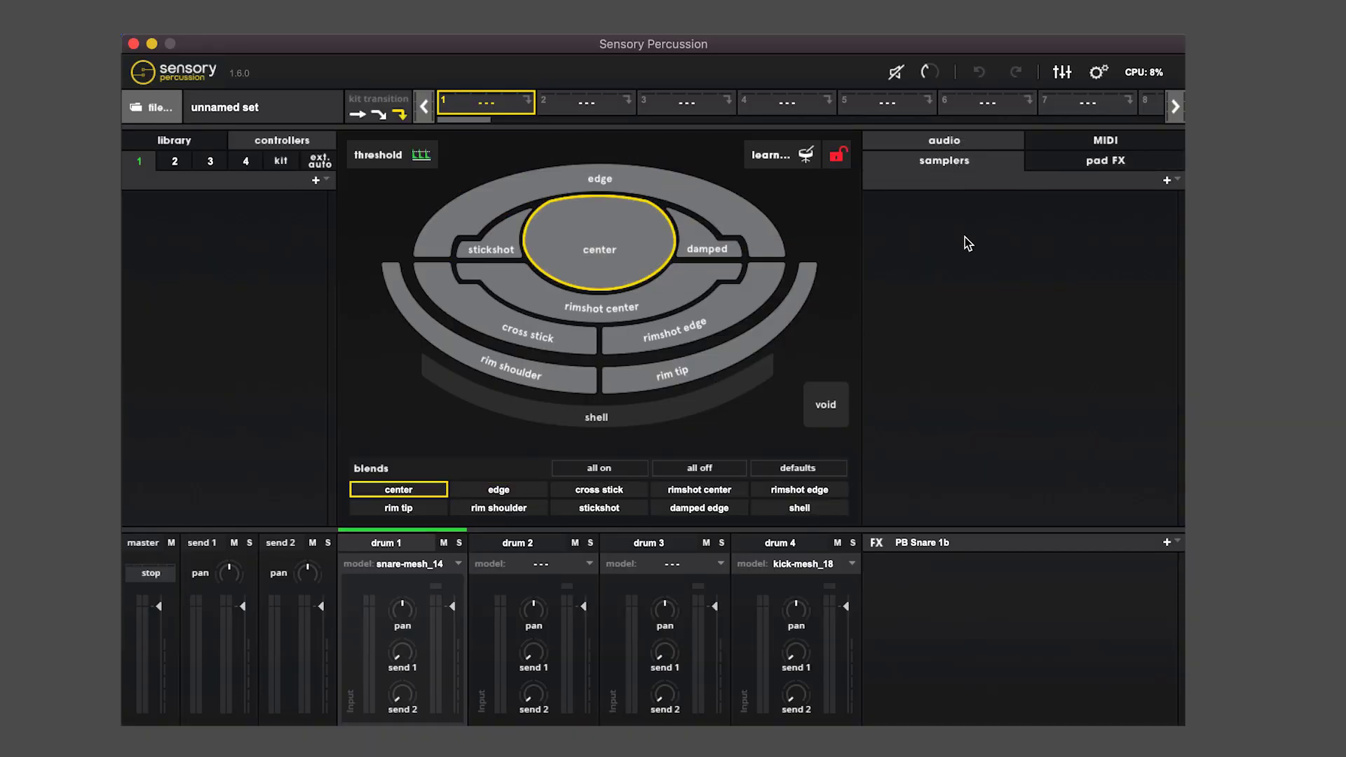
left_click(1171, 179)
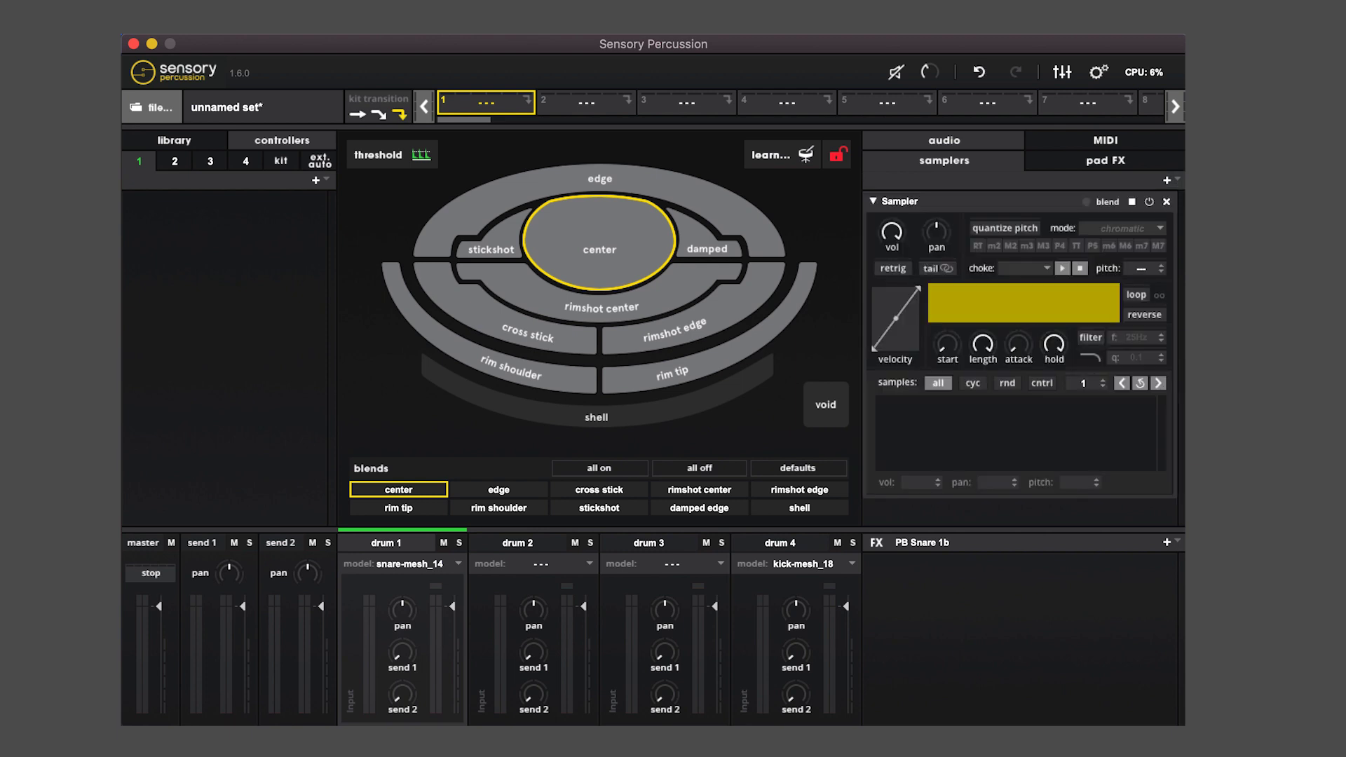
- Check that the edge and damped zones have no sampler
left_click(600, 172)
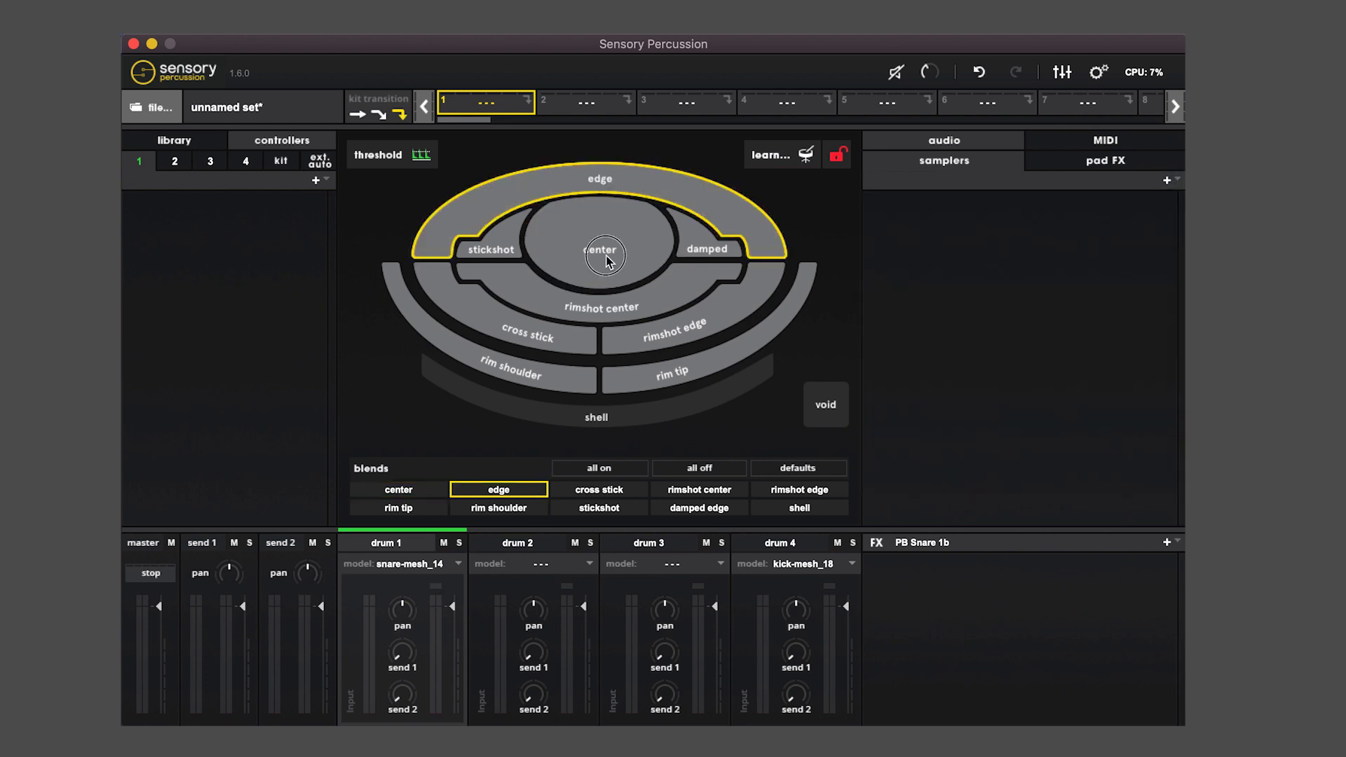
left_click(609, 261)
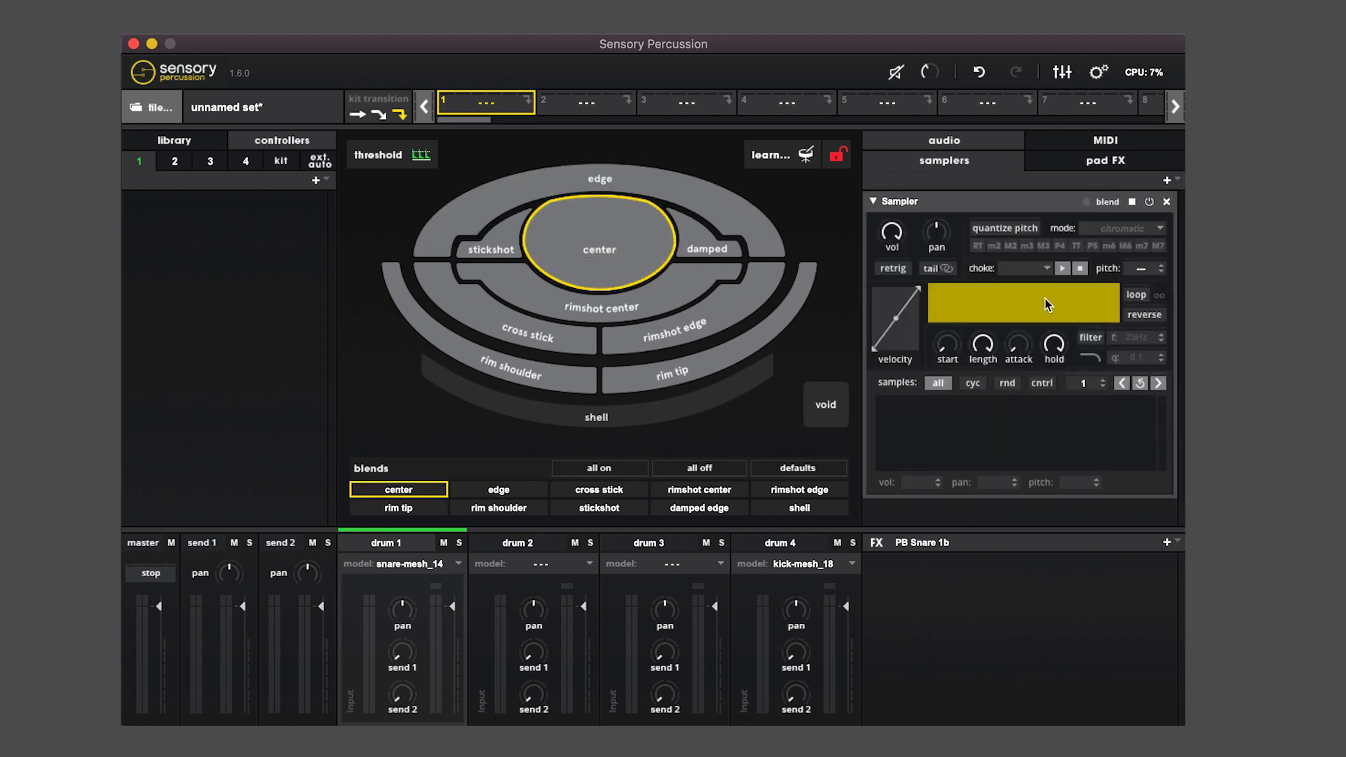
left_click(606, 184)
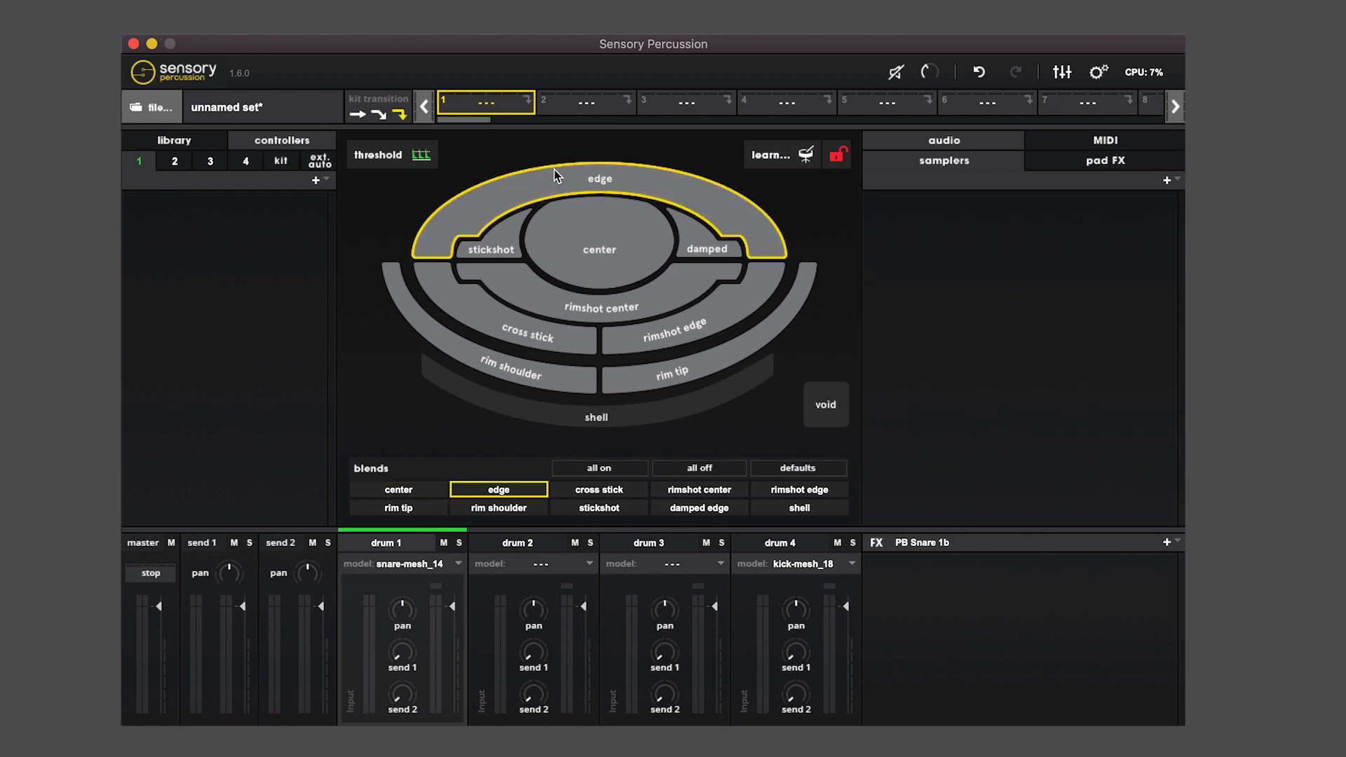
left_click(691, 237)
- Add the 12AX7 Tube pad effect to the center zone
left_click(1104, 164)
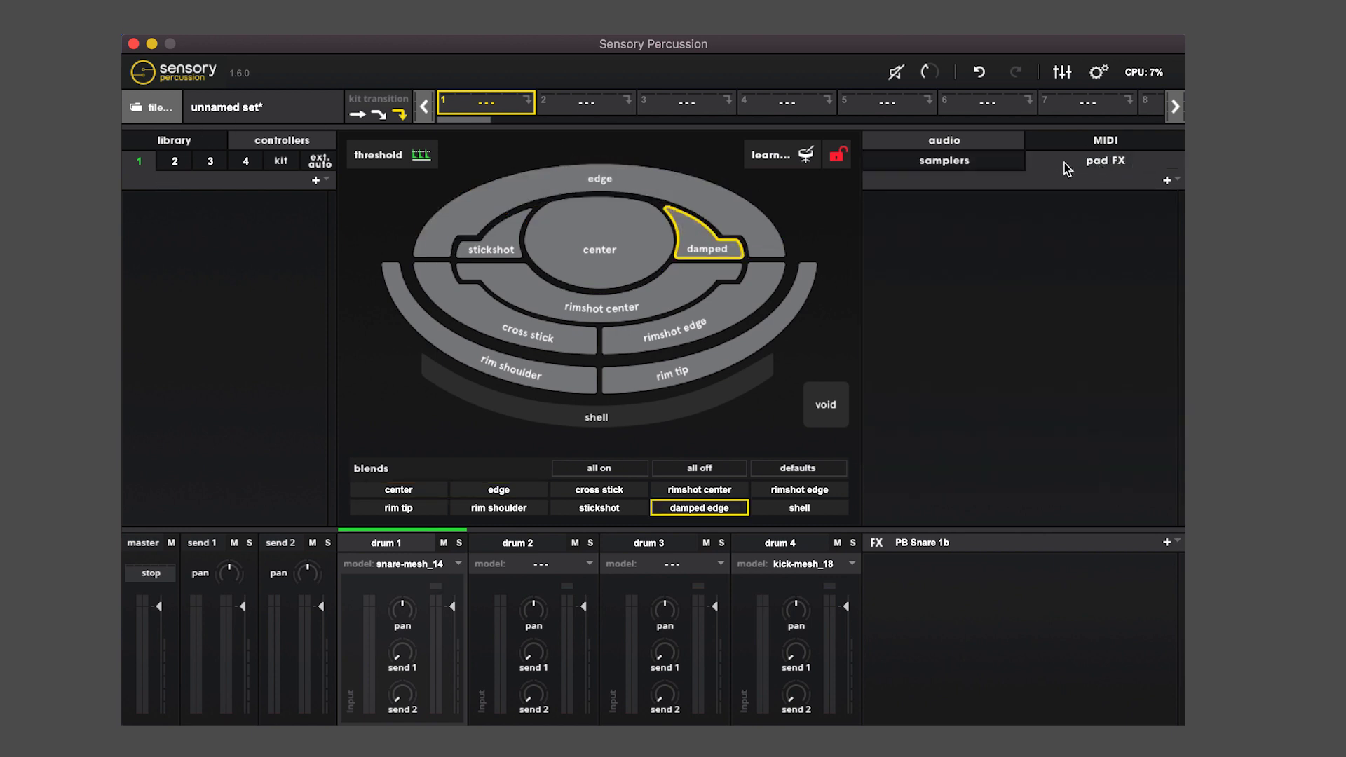
left_click(588, 210)
left_click(1170, 180)
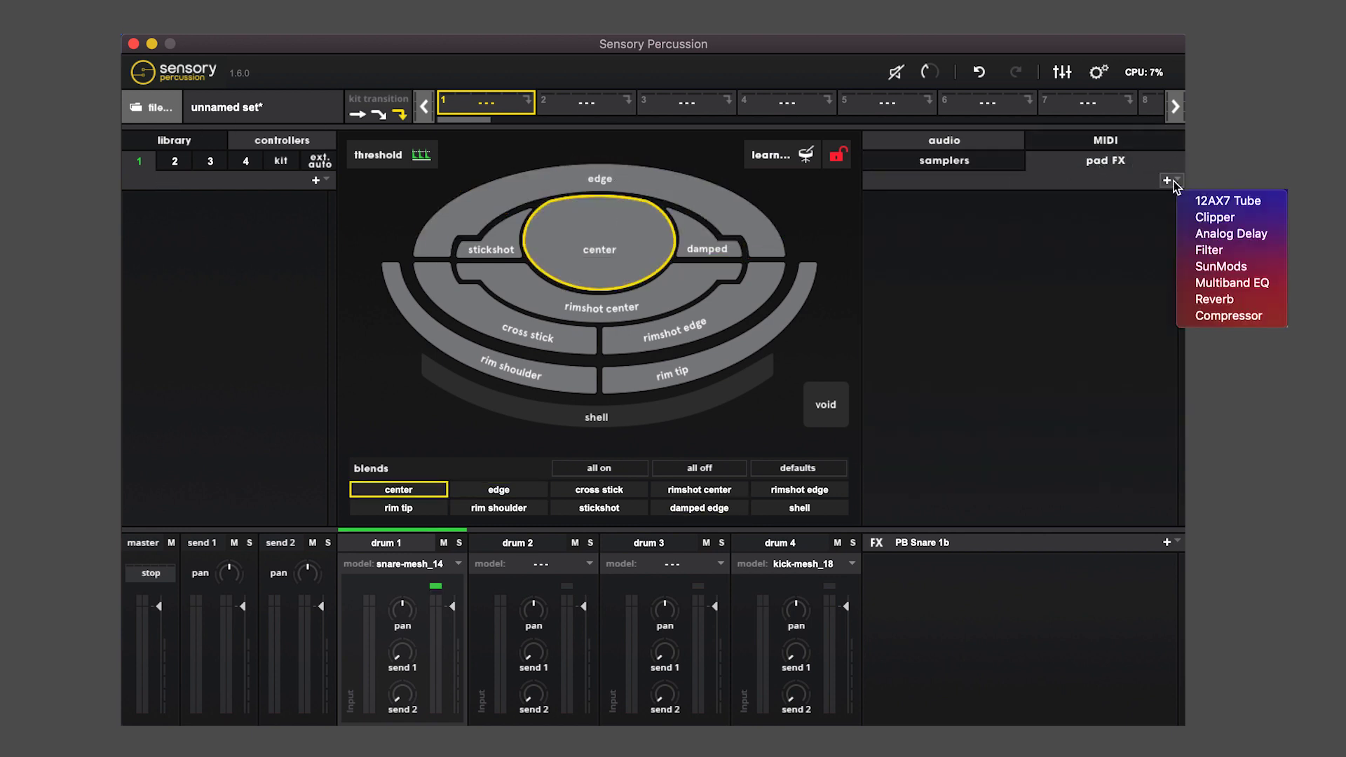
left_click(1233, 201)
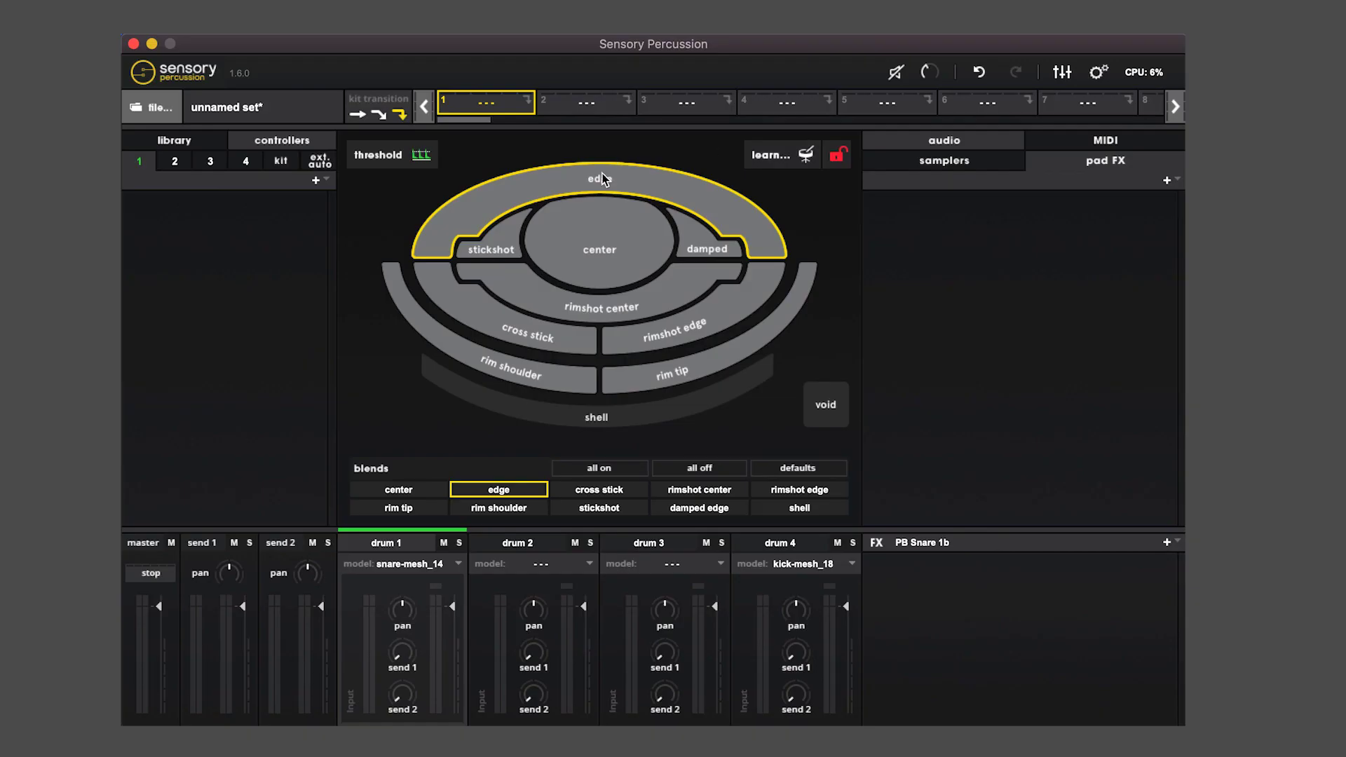
- Assign the stickshot and damped zones to trigger the center zone
right_click(603, 180)
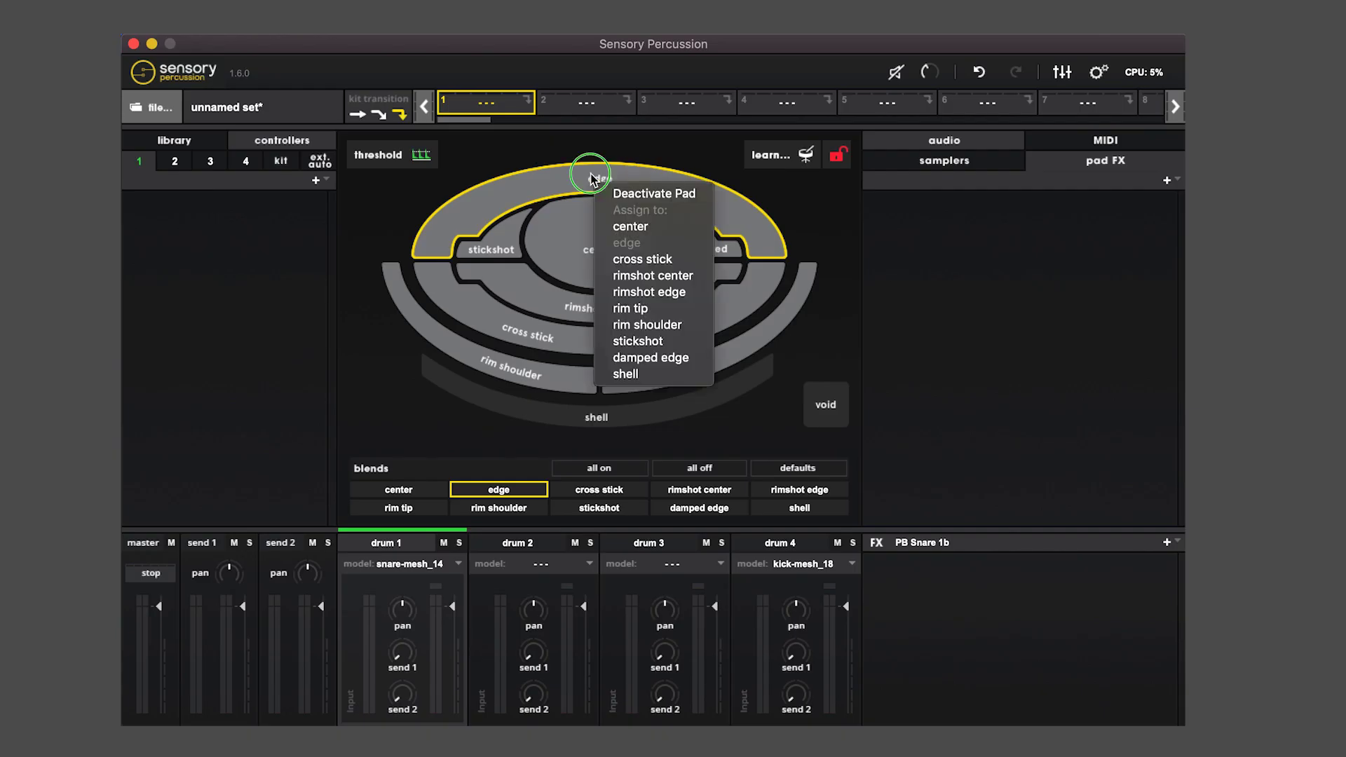
left_click(665, 226)
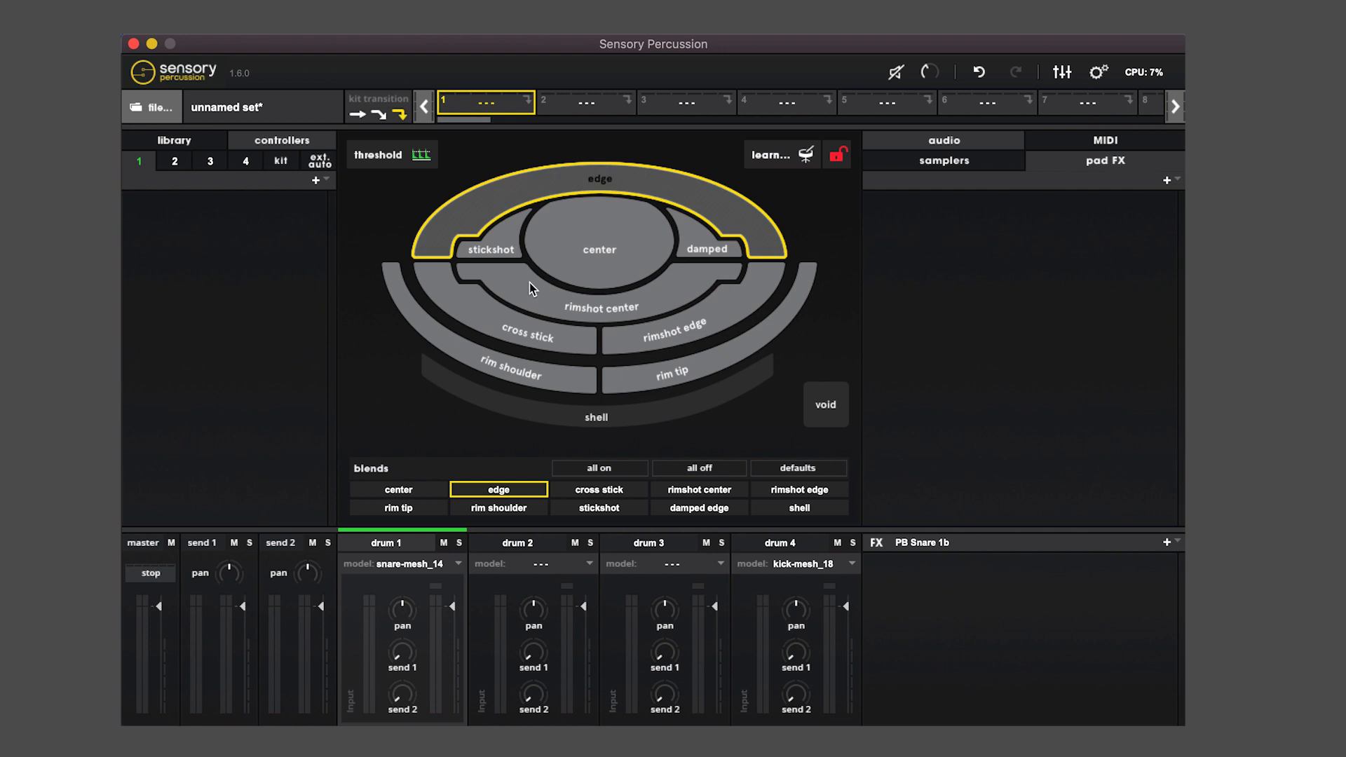
right_click(489, 236)
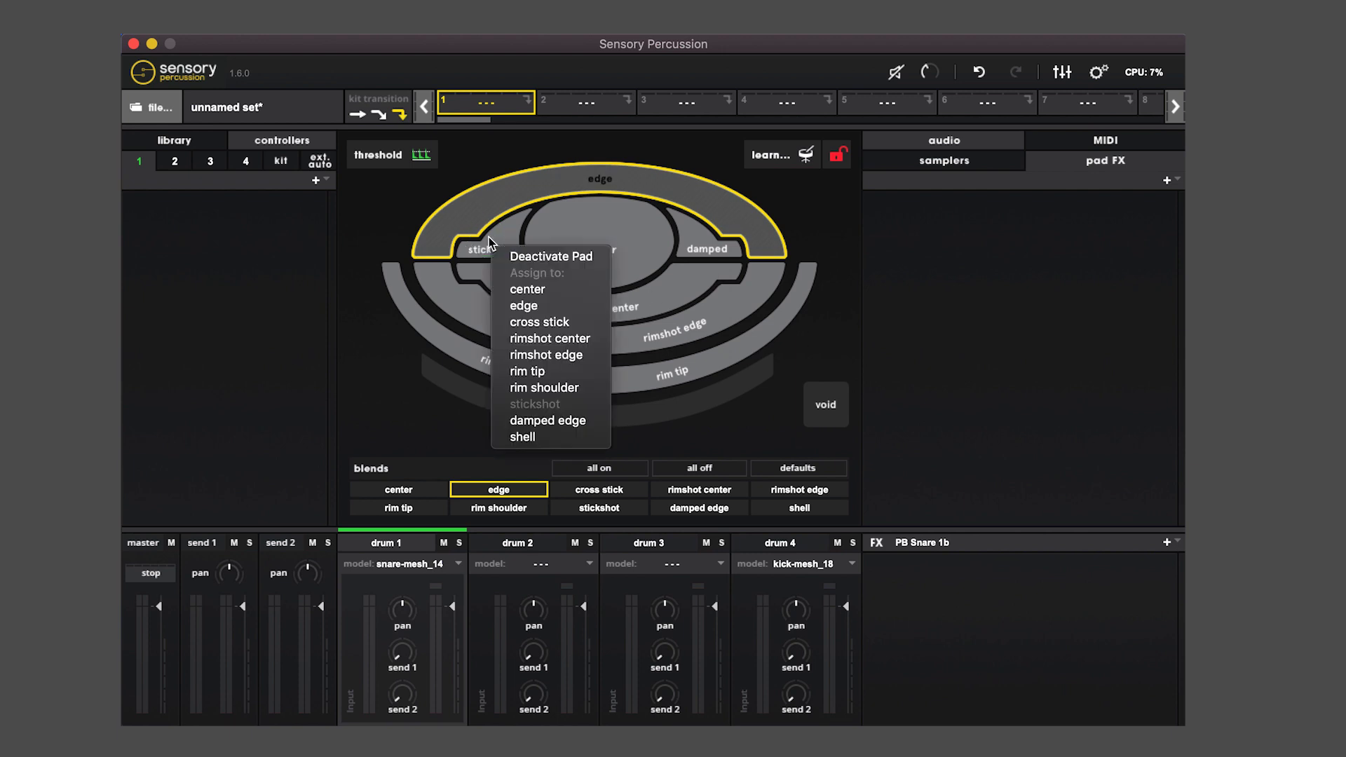
left_click(552, 290)
right_click(698, 247)
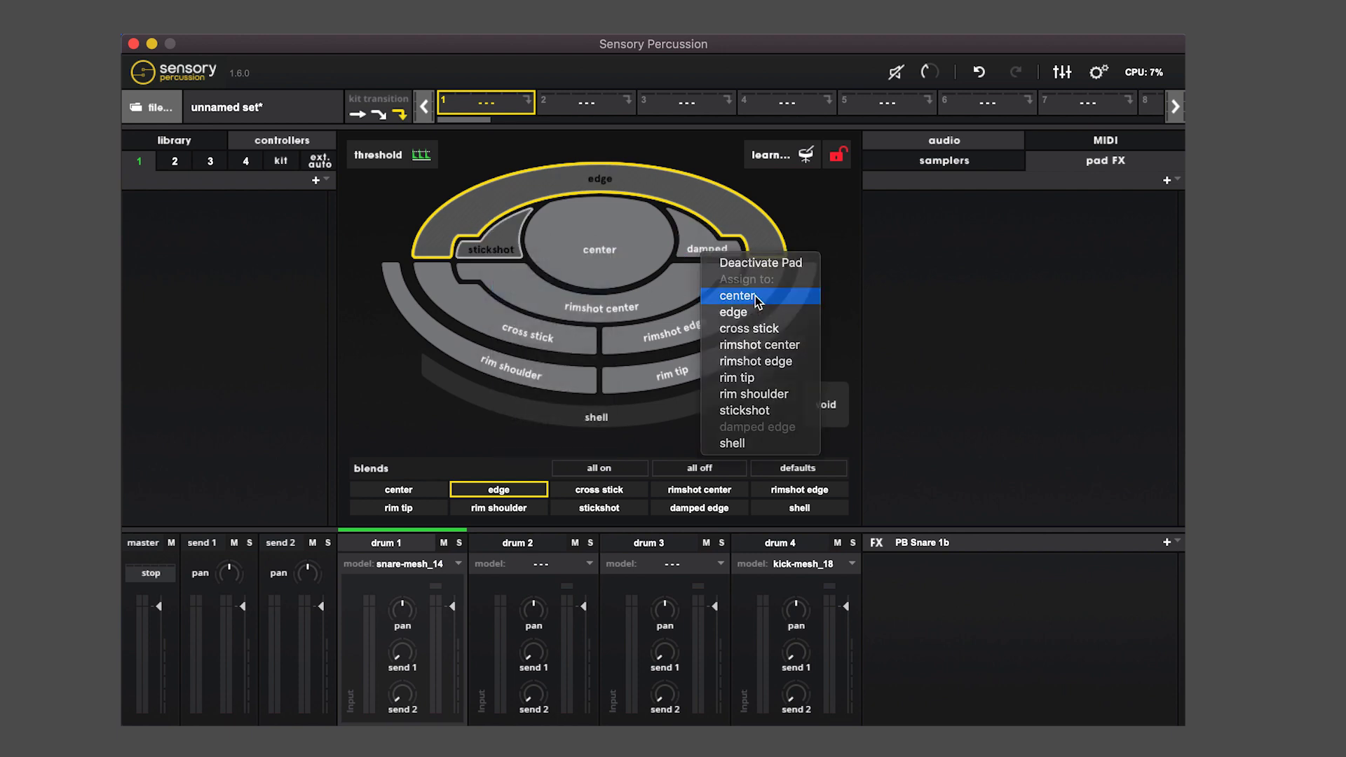
left_click(753, 298)
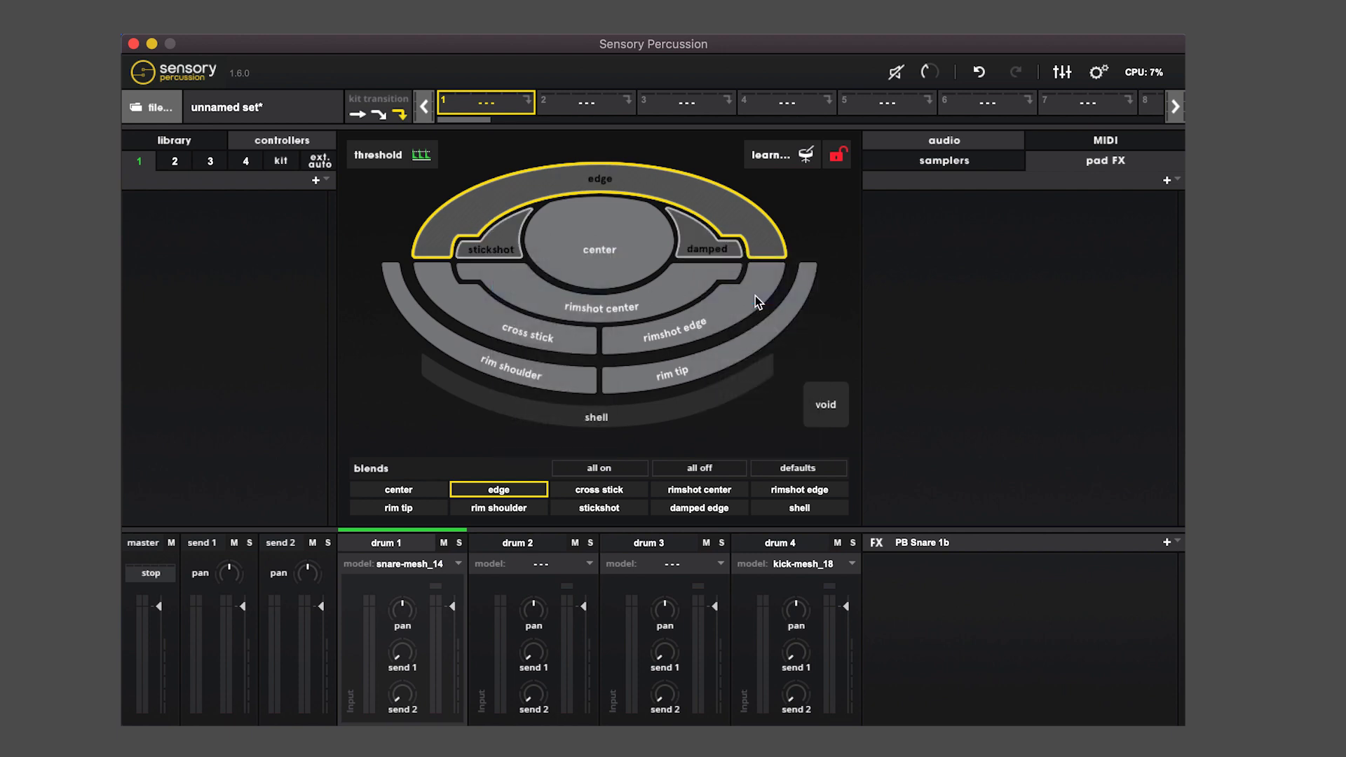
- Assign rimshot center to edge, and rimshot edge and rim shoulder to rim tip
right_click(620, 308)
left_click(623, 264)
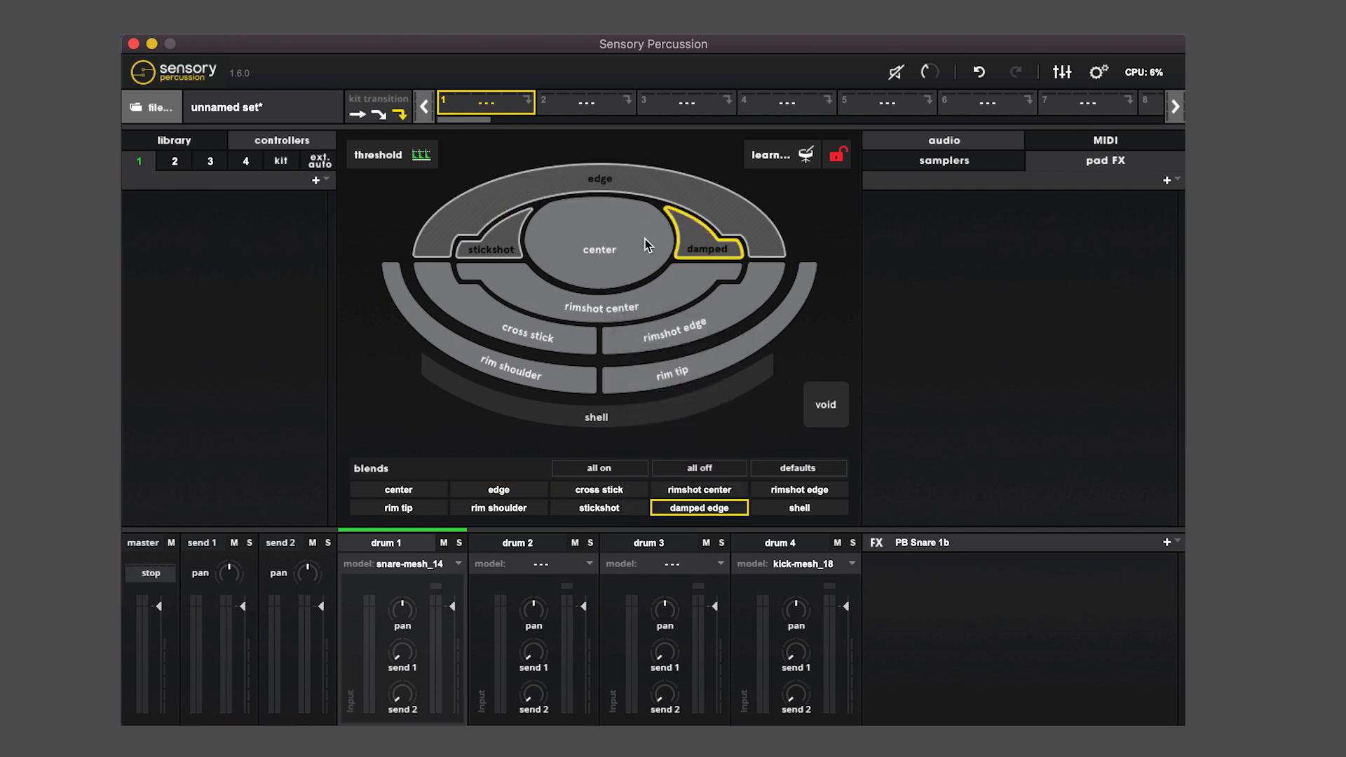
right_click(663, 329)
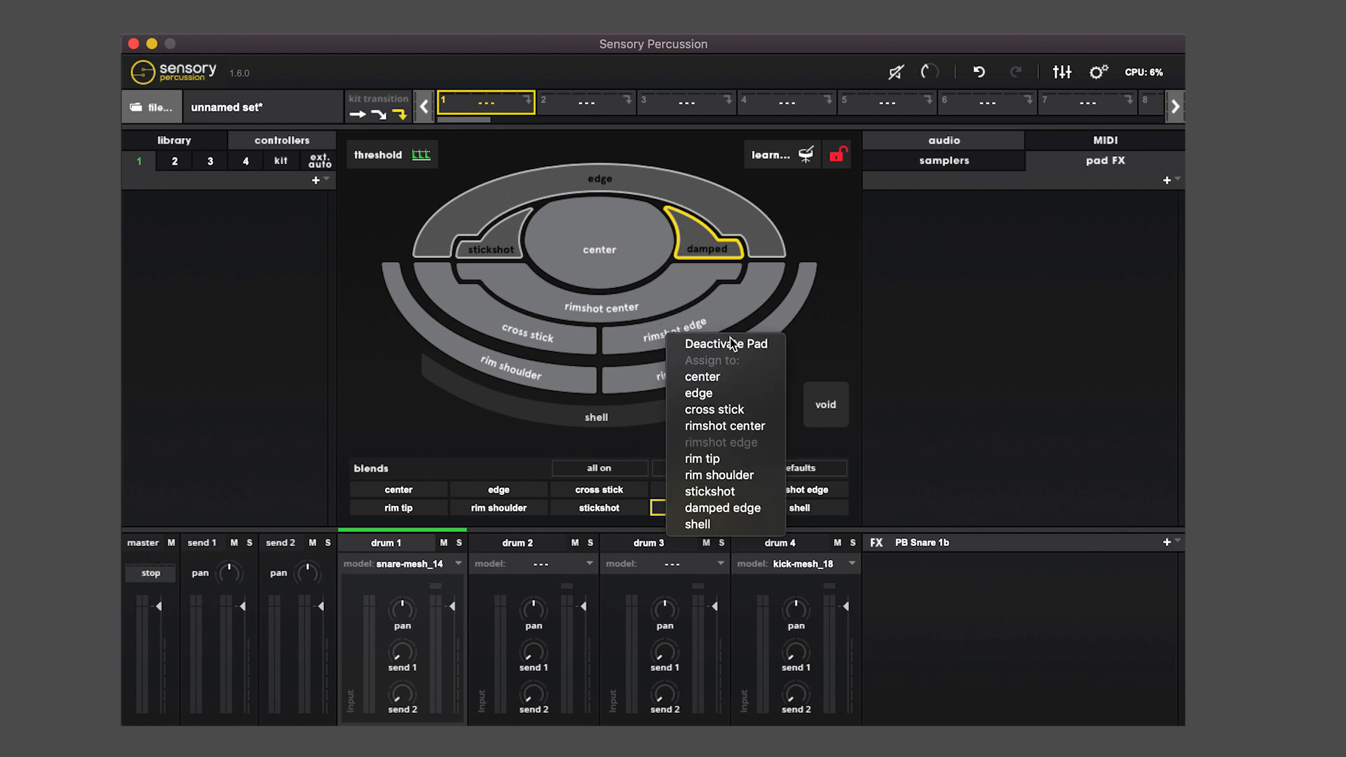
left_click(726, 459)
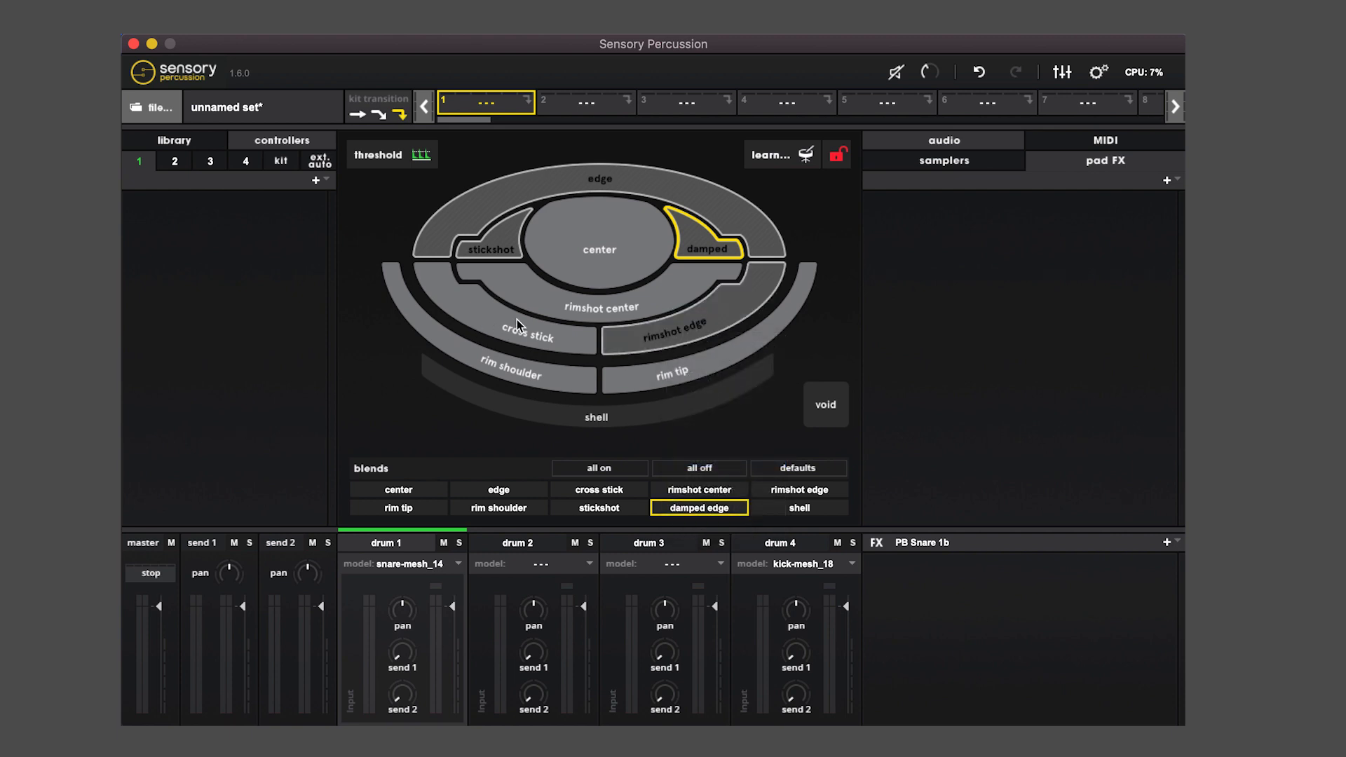
right_click(606, 316)
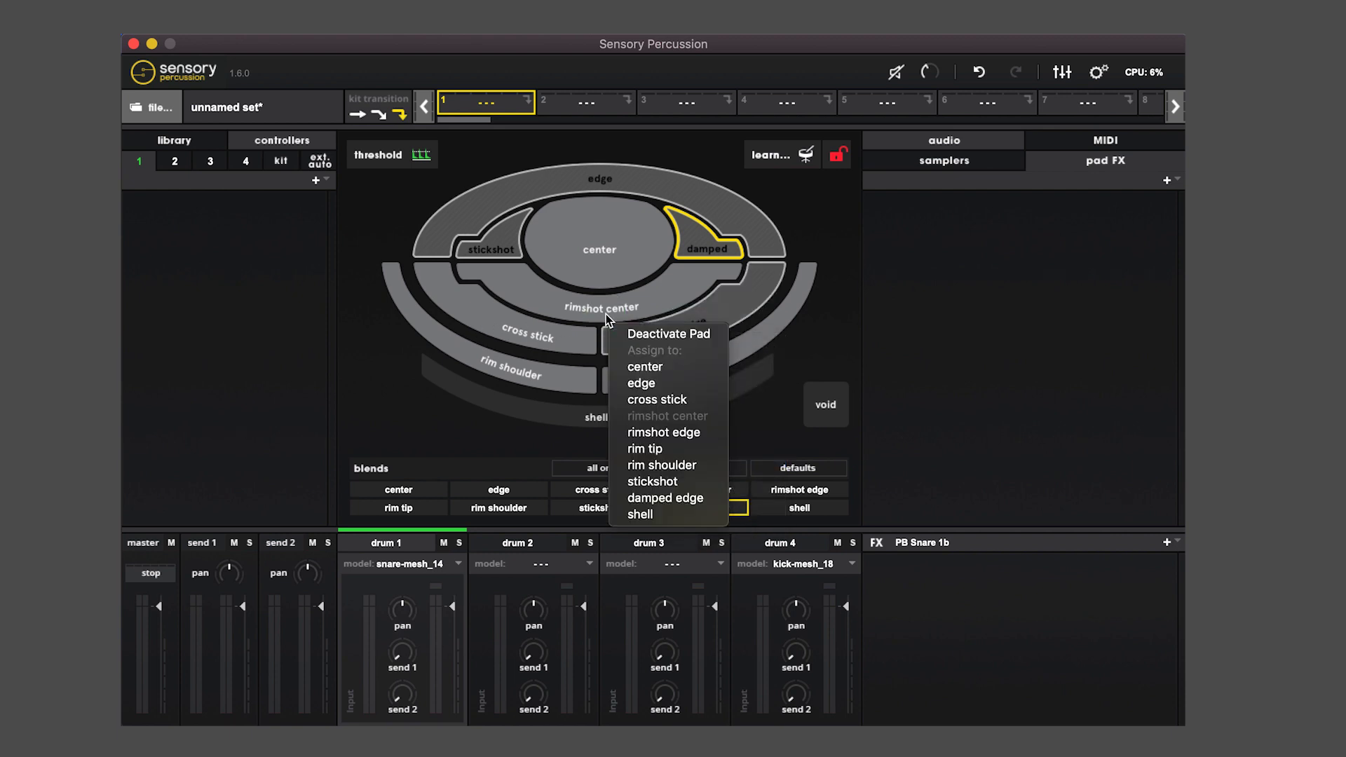
left_click(669, 449)
right_click(557, 380)
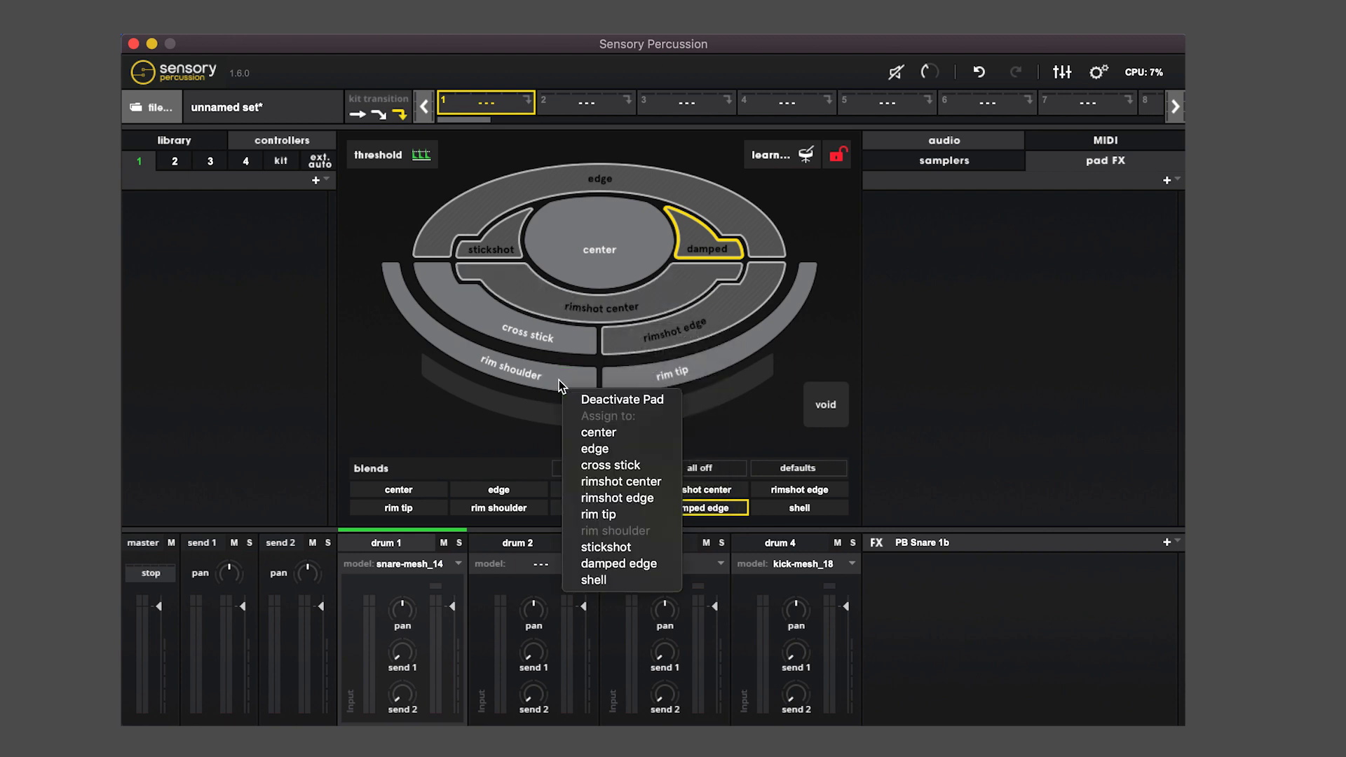
left_click(652, 519)
- Load 80s Claps samples: low reverberant clap on center, clap 29 on rim tip, clap 35 on edge
left_click(190, 143)
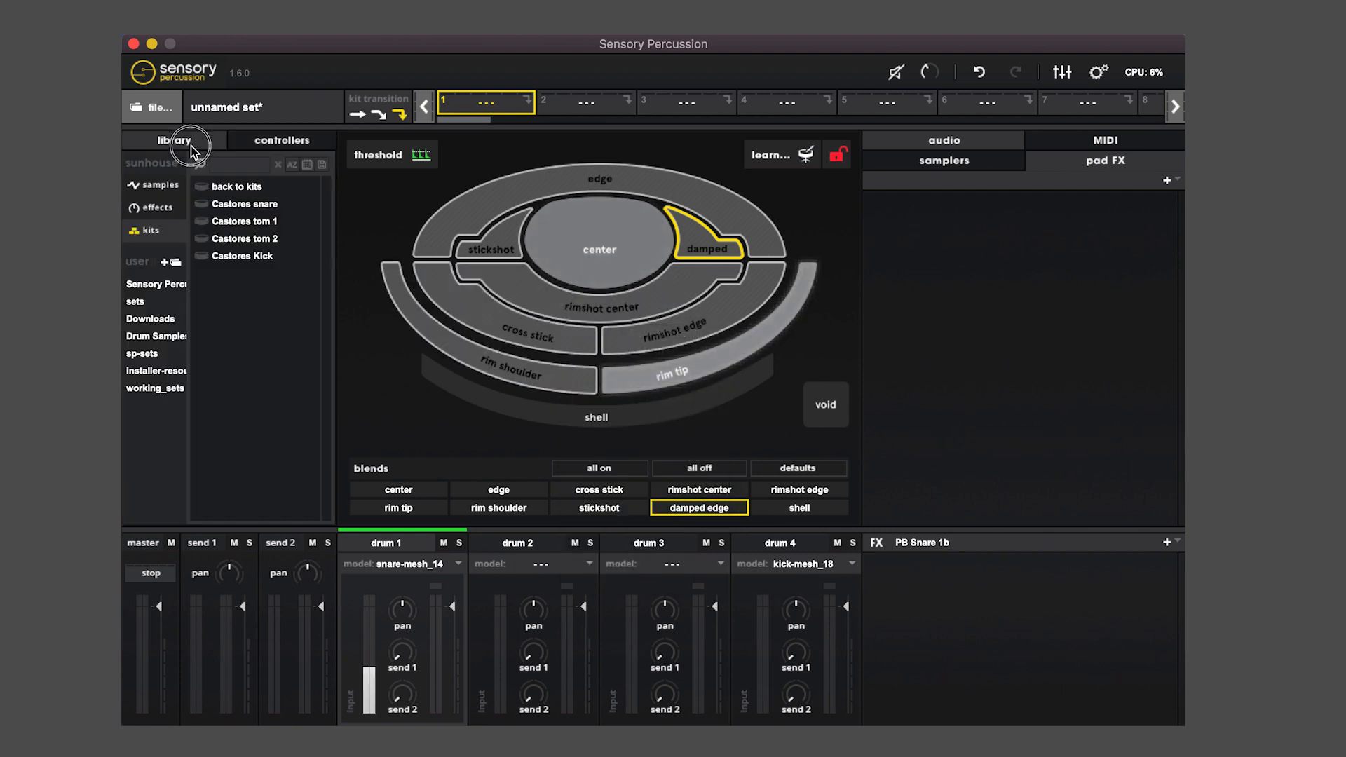
left_click(183, 186)
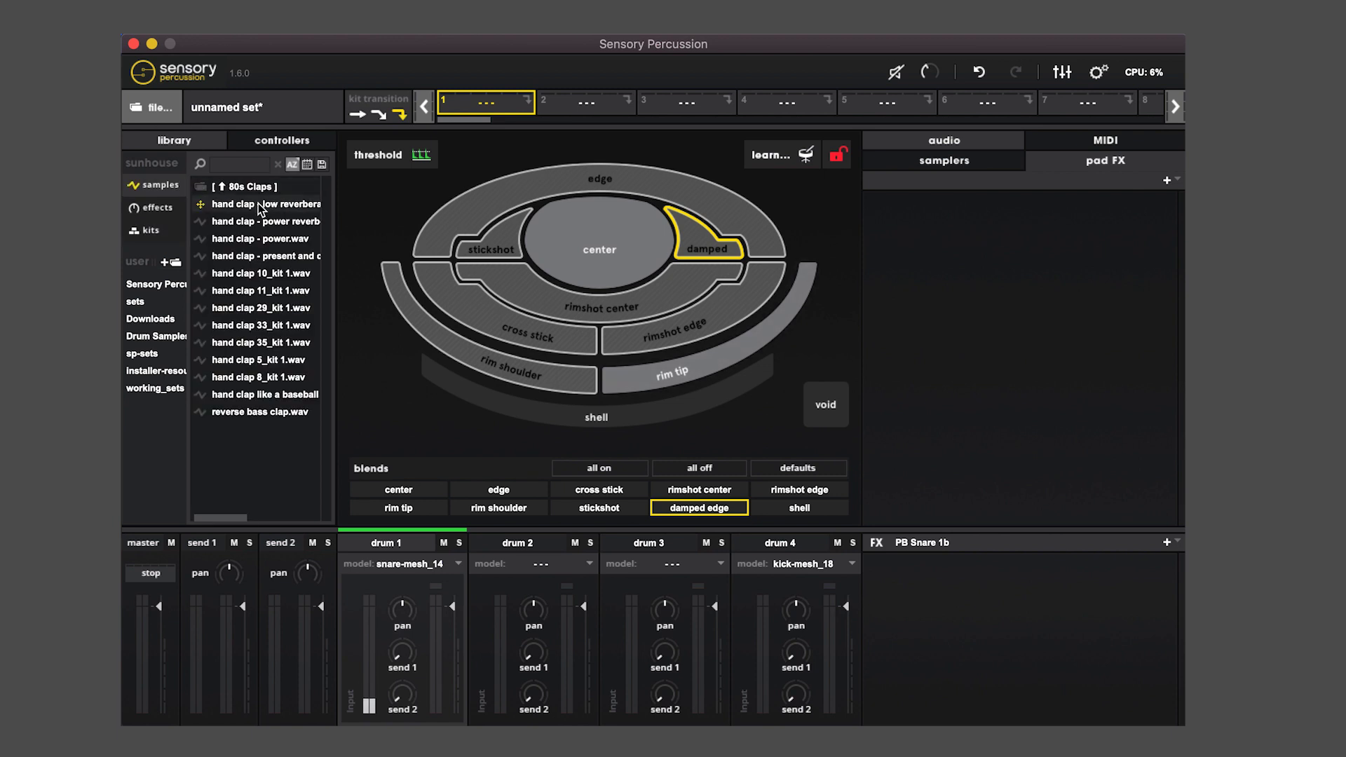
left_click_drag(260, 209, 579, 230)
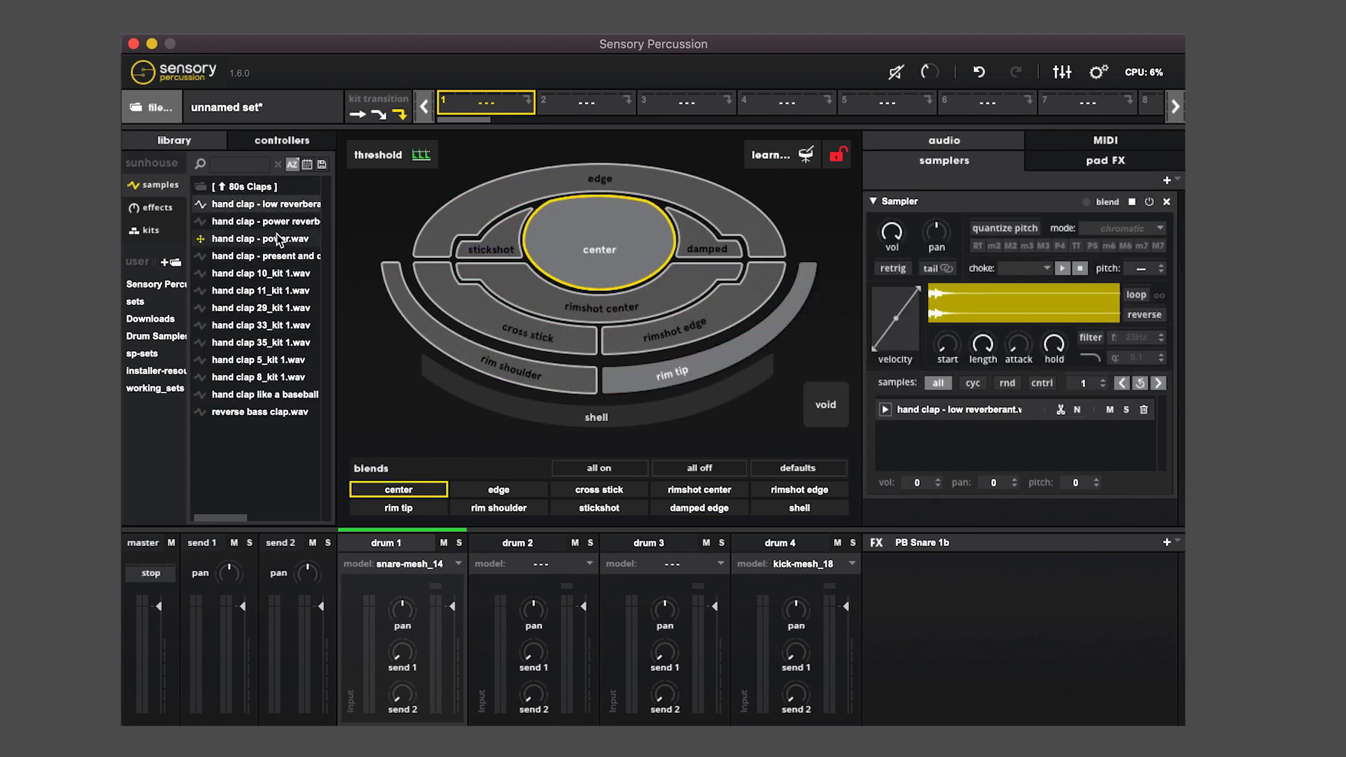
left_click_drag(269, 315, 666, 376)
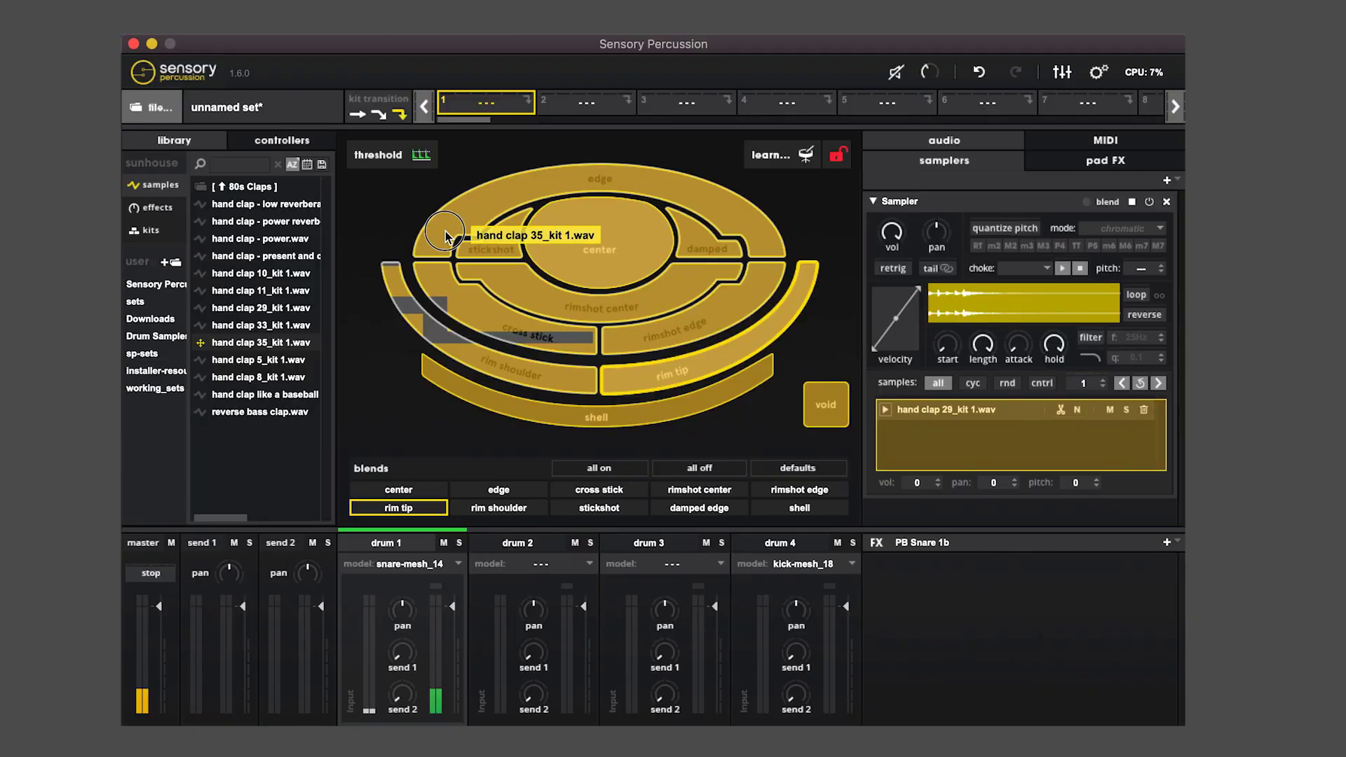
left_click_drag(463, 186, 536, 191)
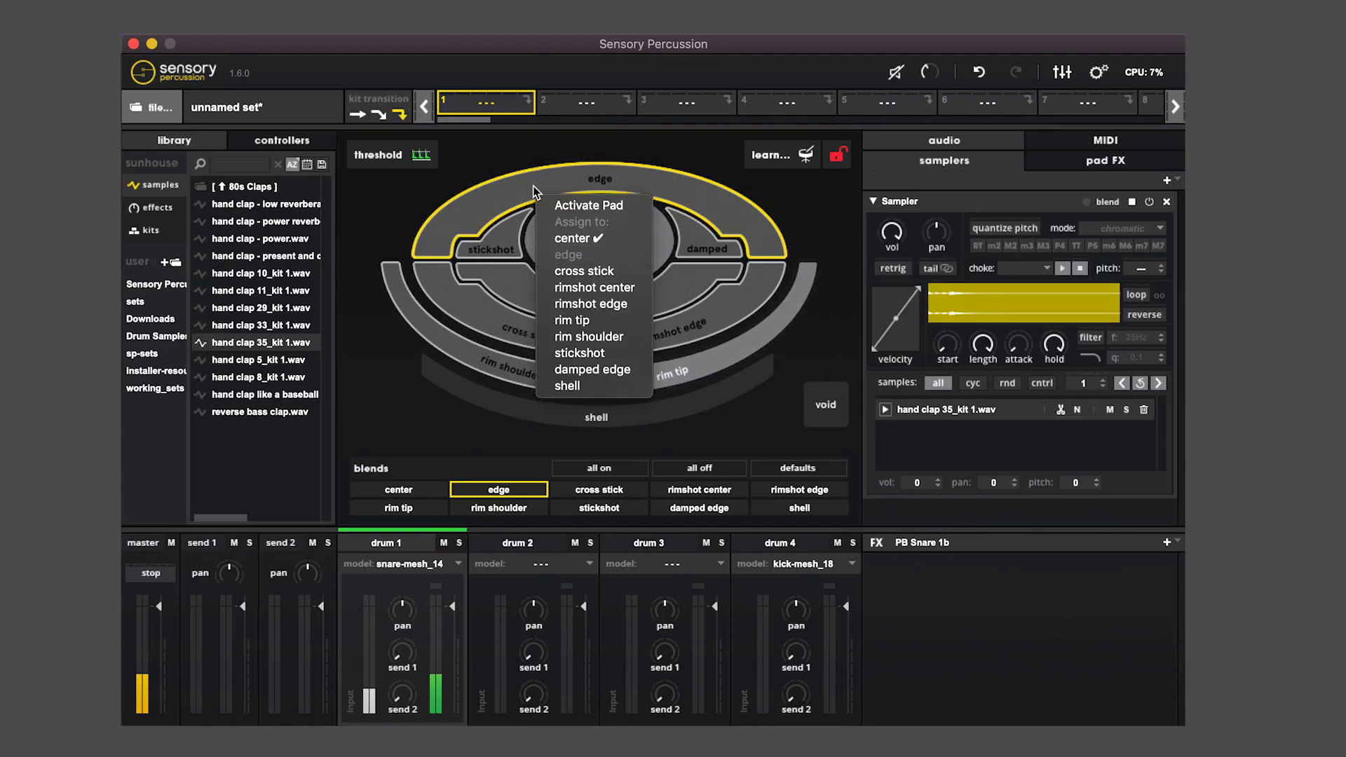
- Reactivate the edge zone with Activate Pad
left_click(588, 206)
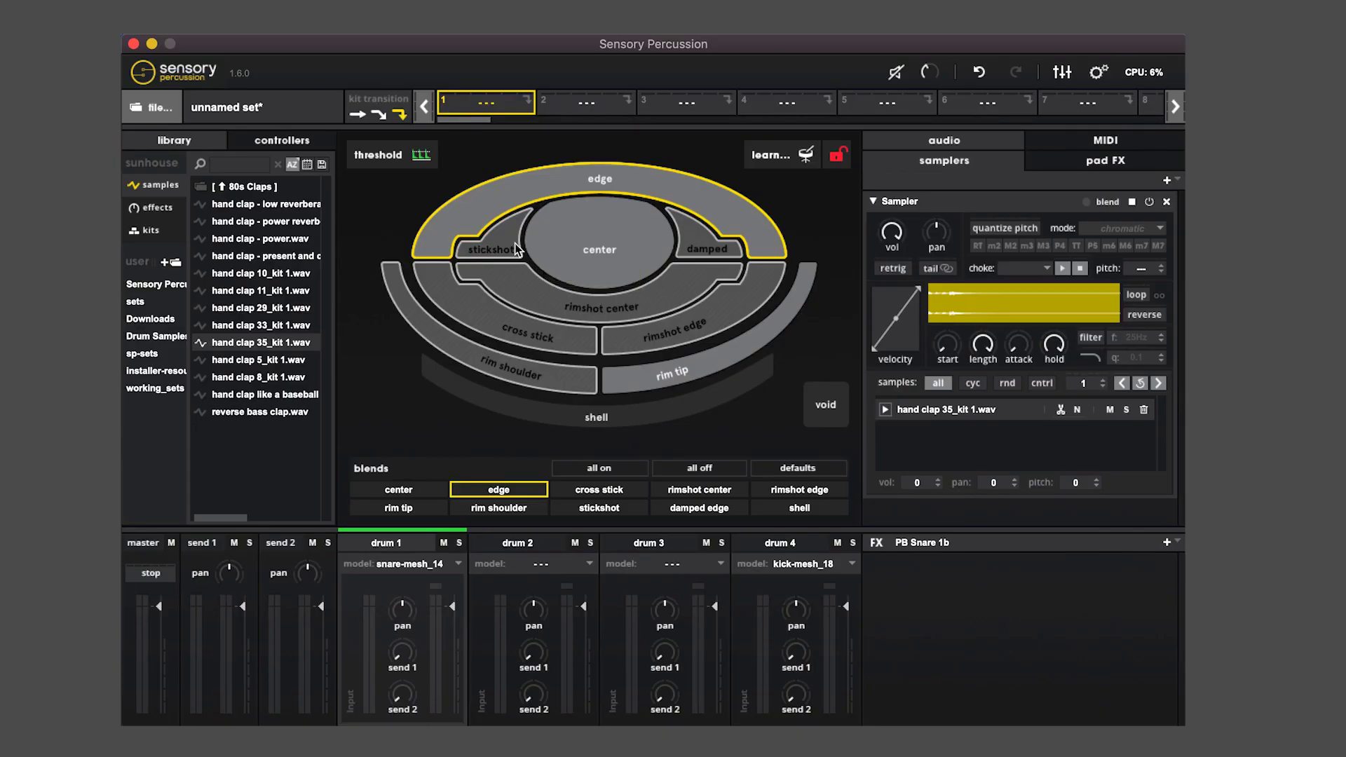
left_click(600, 97)
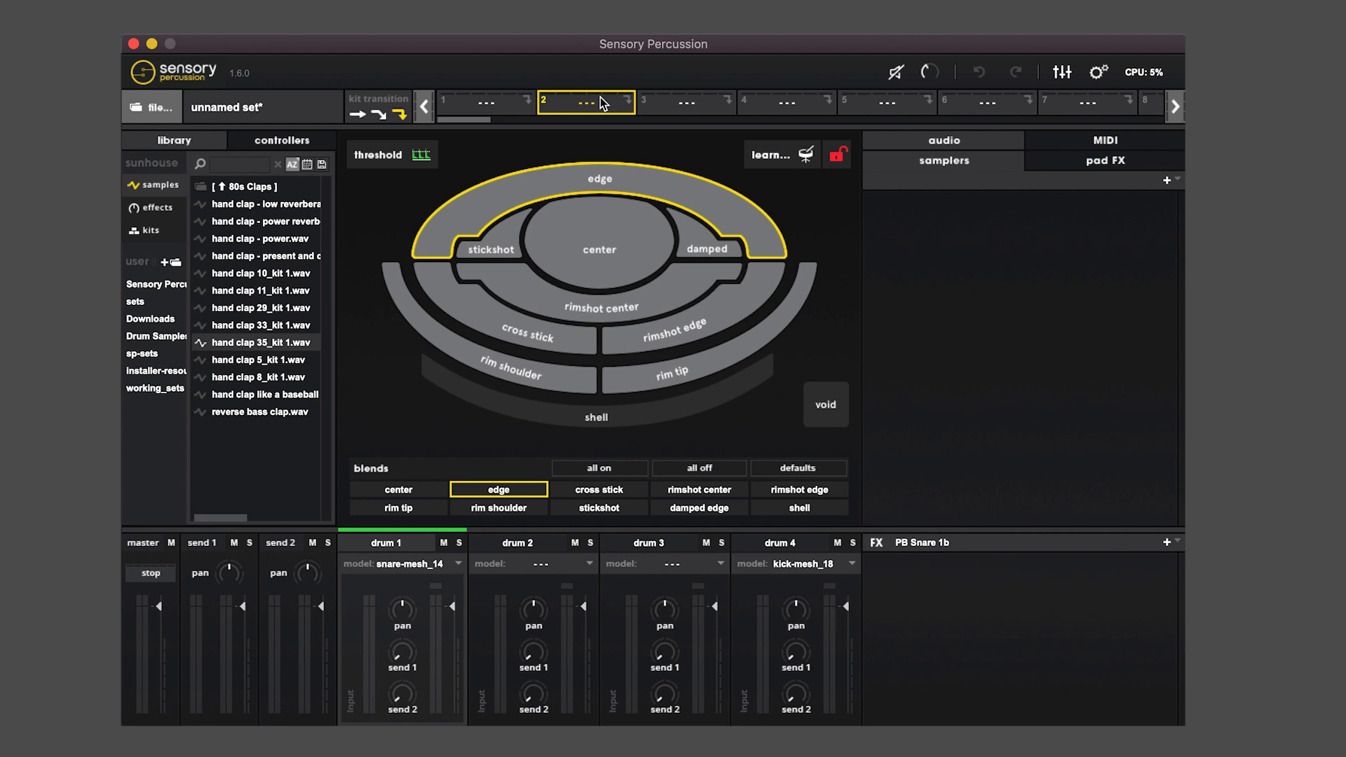
left_click(483, 101)
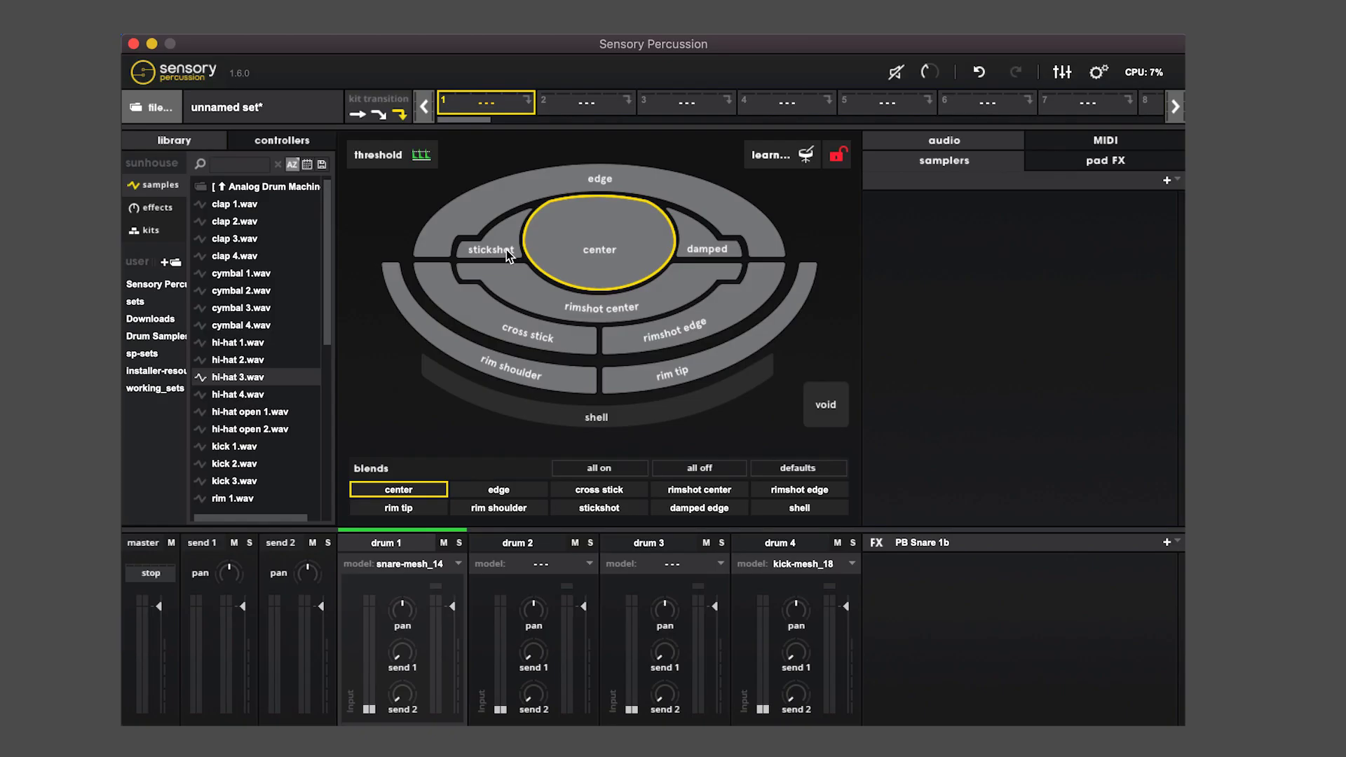
- Assign the stickshot and damped zones to the center zone
right_click(506, 250)
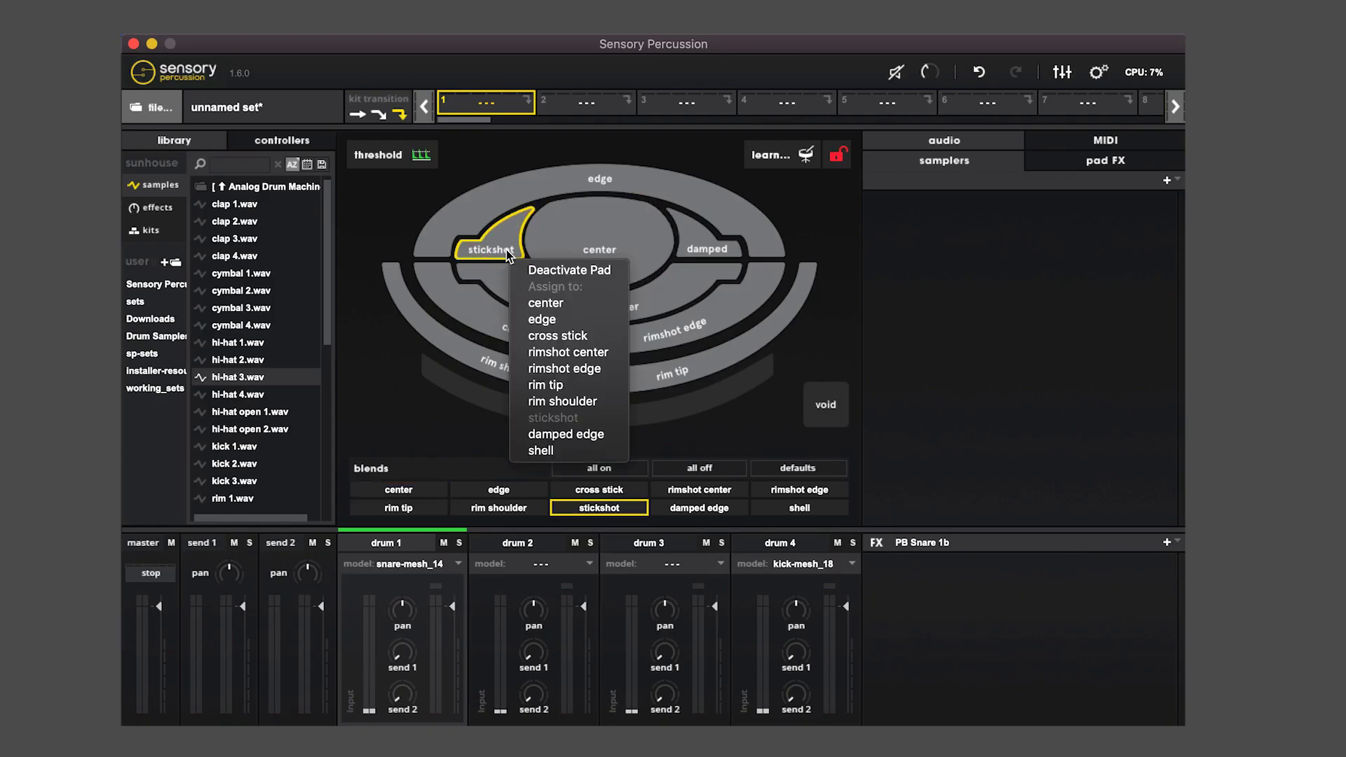
left_click(566, 304)
right_click(693, 238)
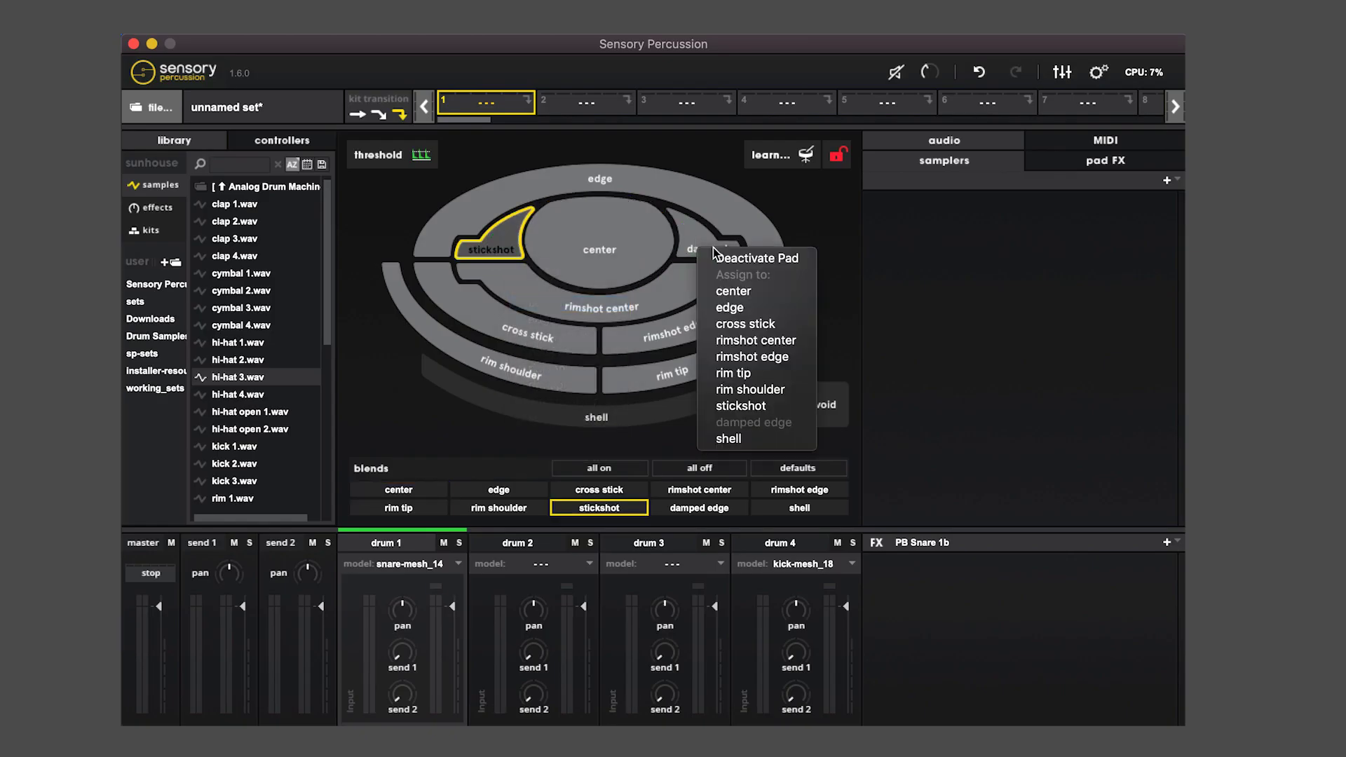
left_click(754, 297)
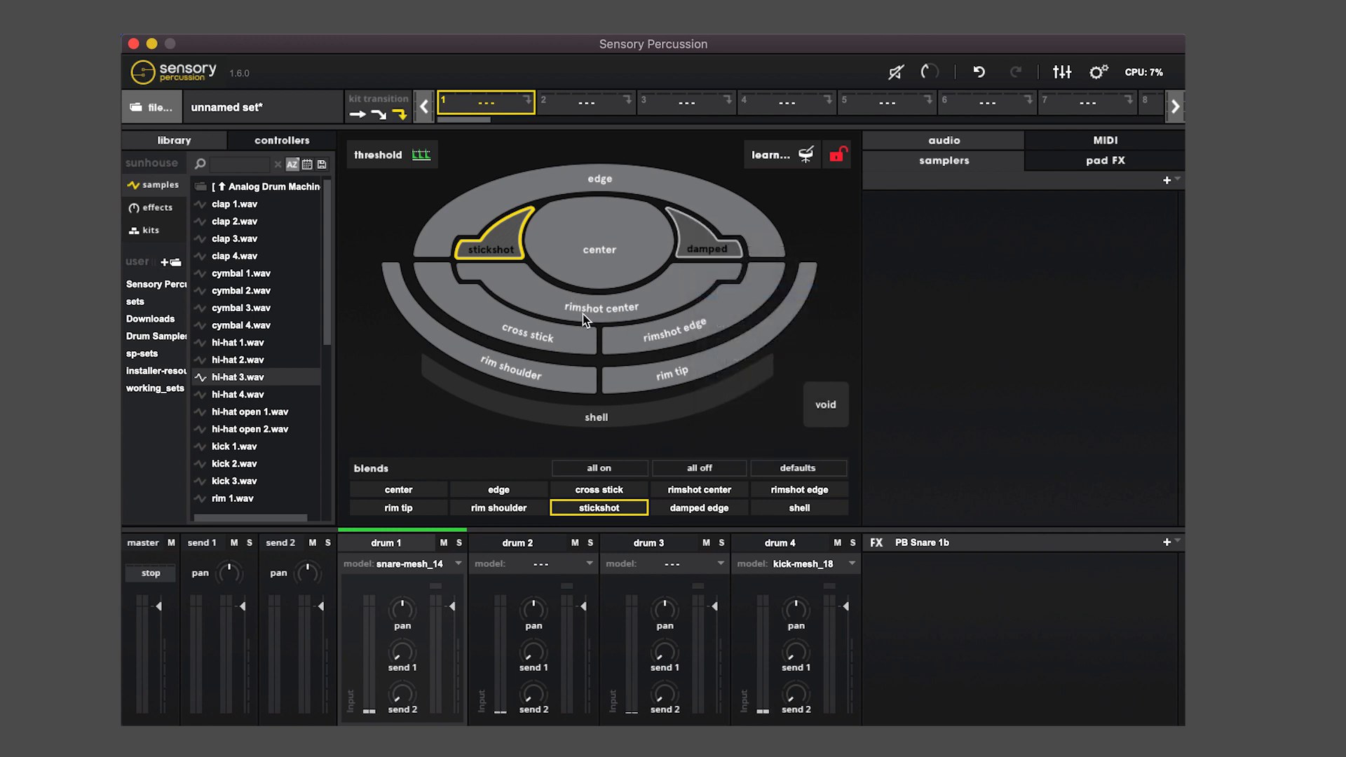
- Reassign rimshot center, rimshot edge to rim tip, and cross stick to rim shoulder
right_click(582, 316)
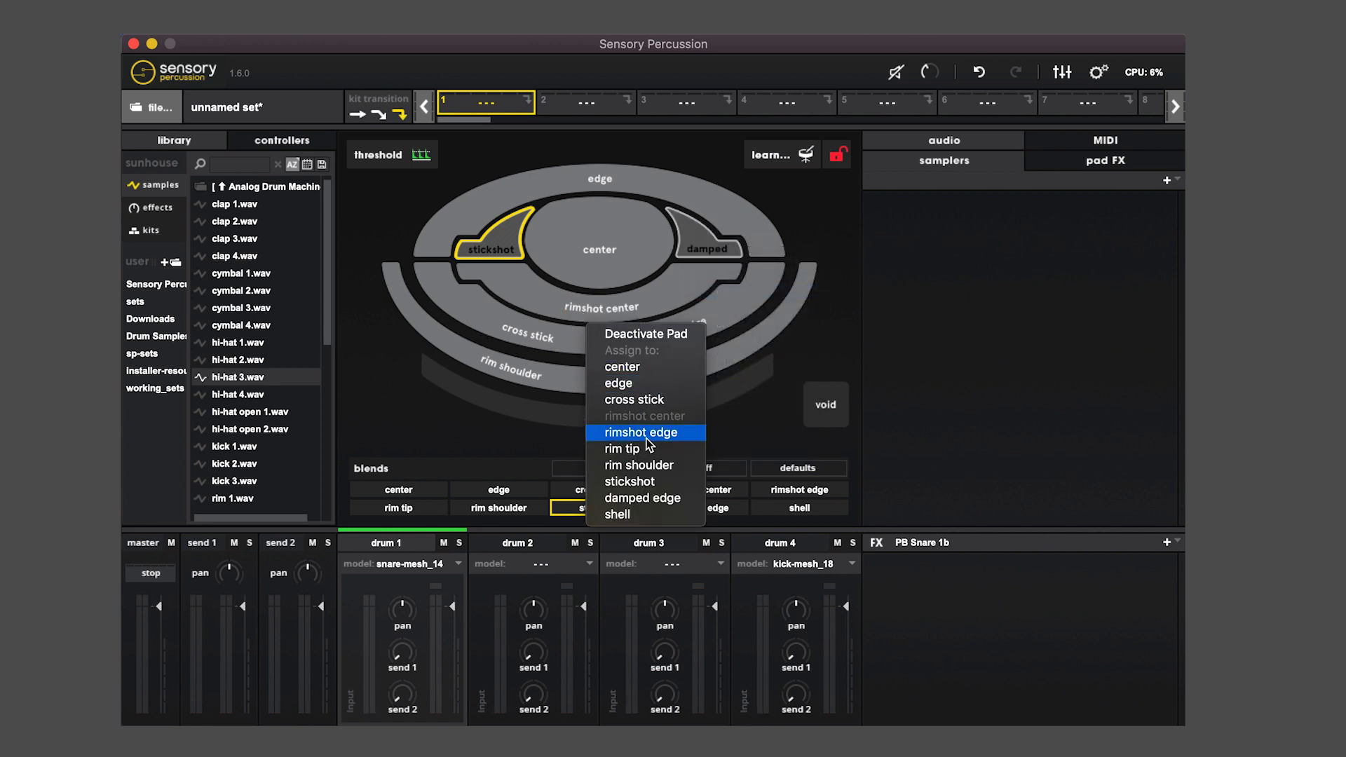
left_click(657, 465)
right_click(709, 318)
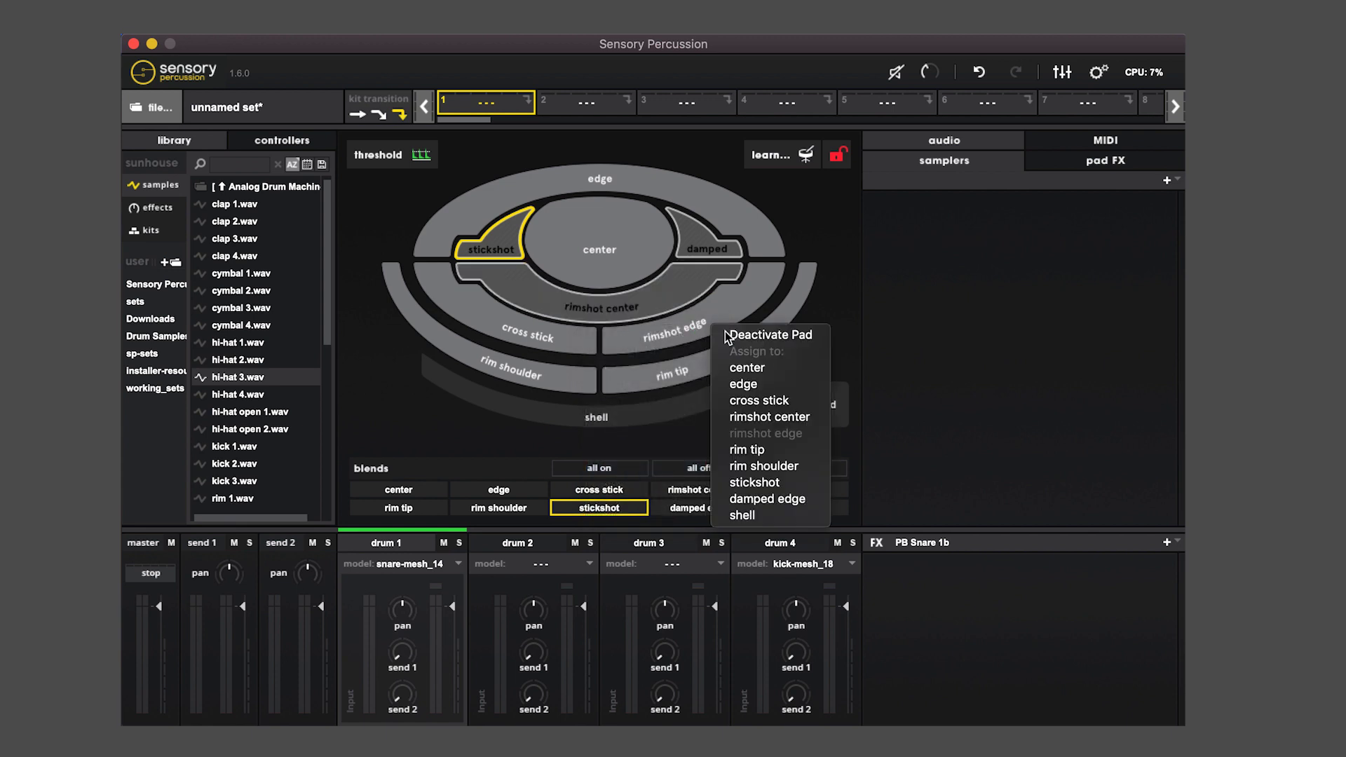
left_click(777, 449)
right_click(540, 345)
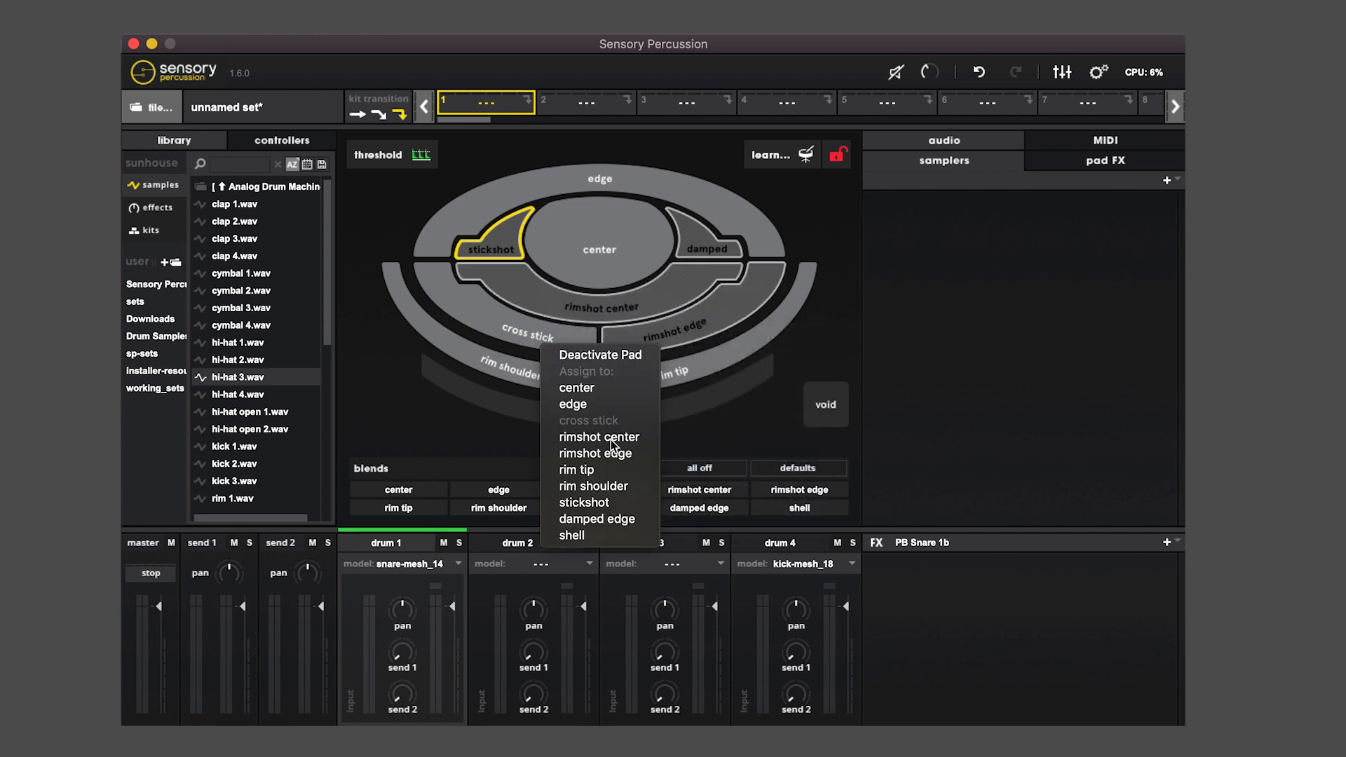
left_click(596, 486)
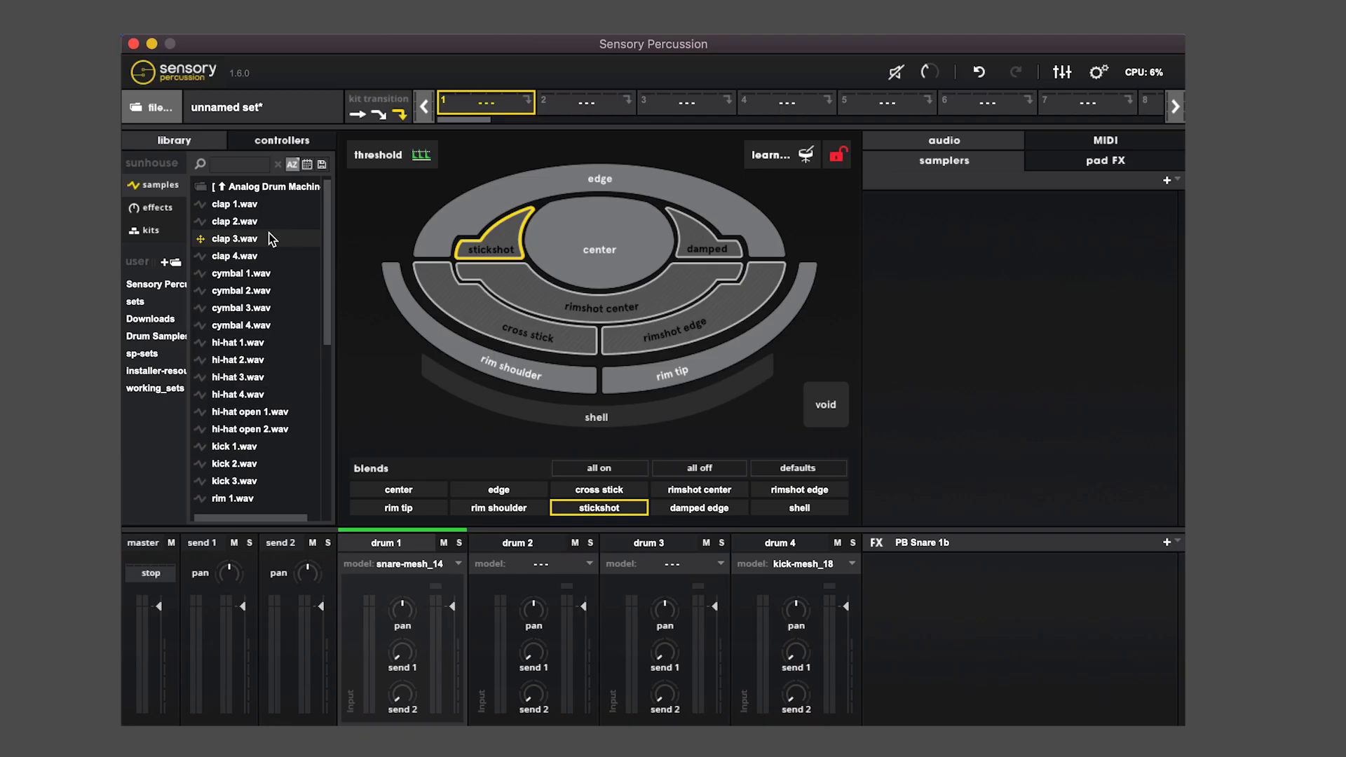
- Return to the Analog Drum Machine sample folder and open the user preferences
key("Left")
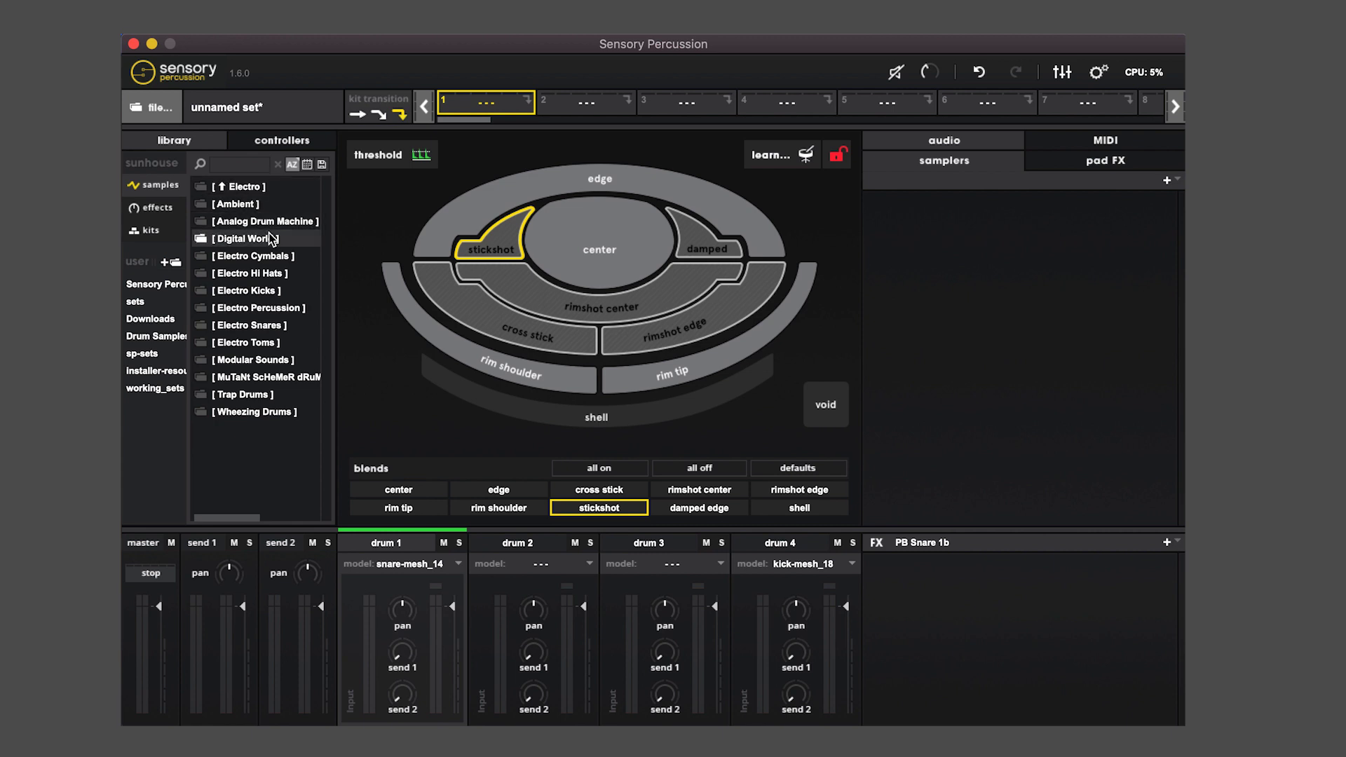
key("Right")
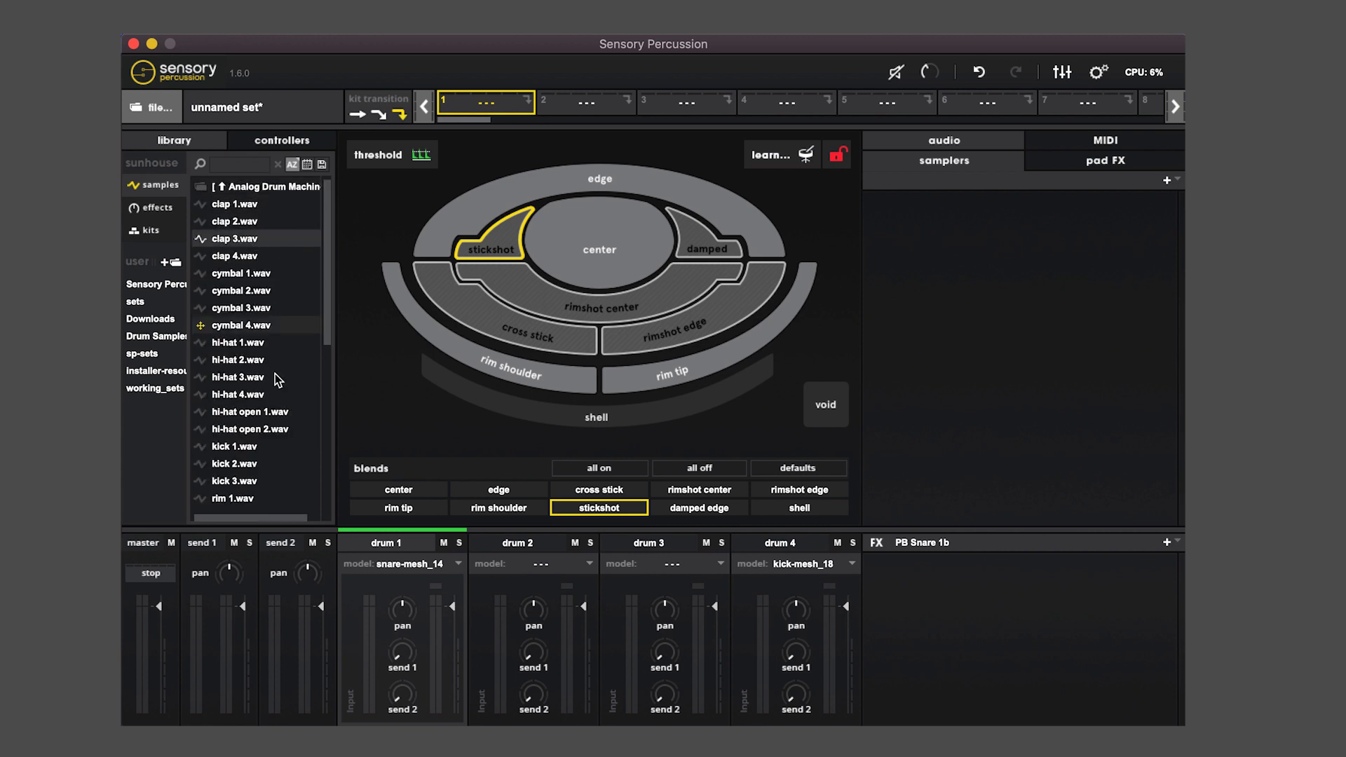
scroll(272, 403, "down", 5)
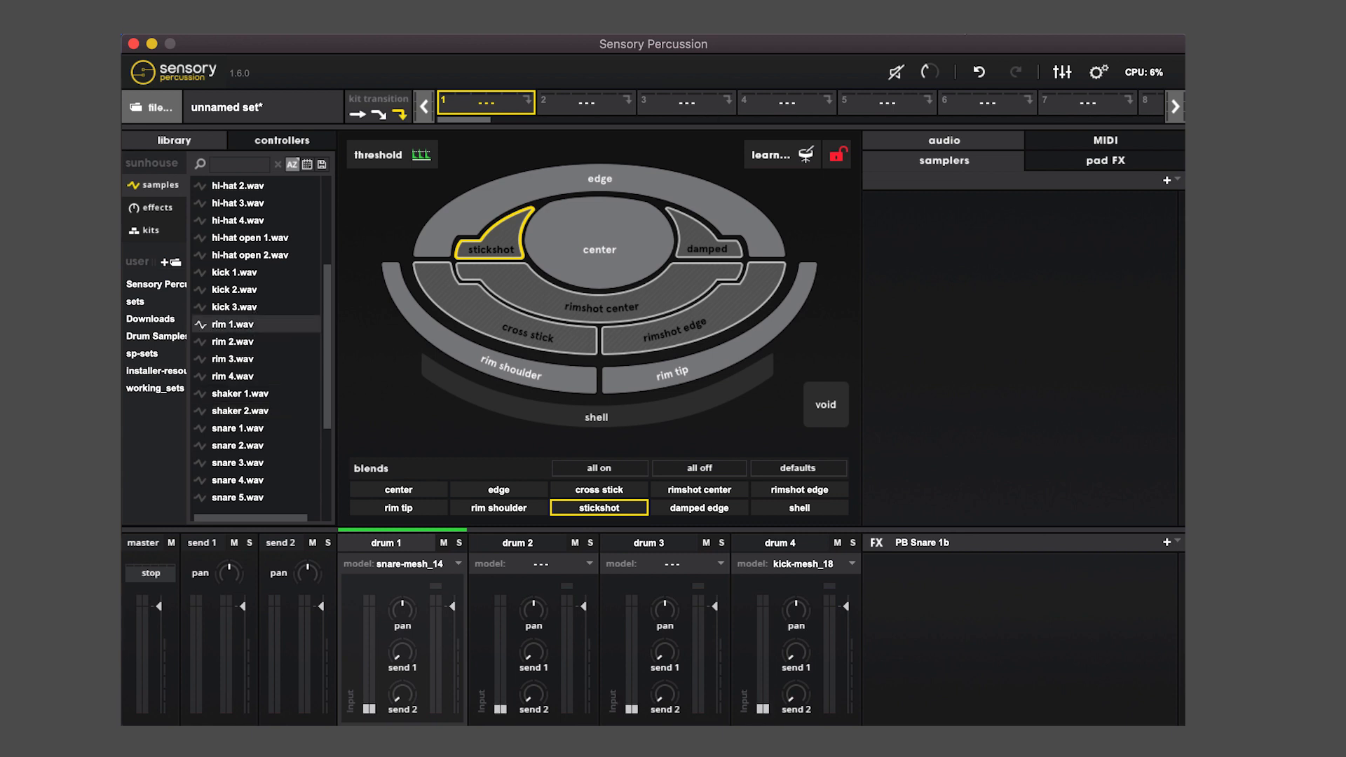
left_click(1098, 73)
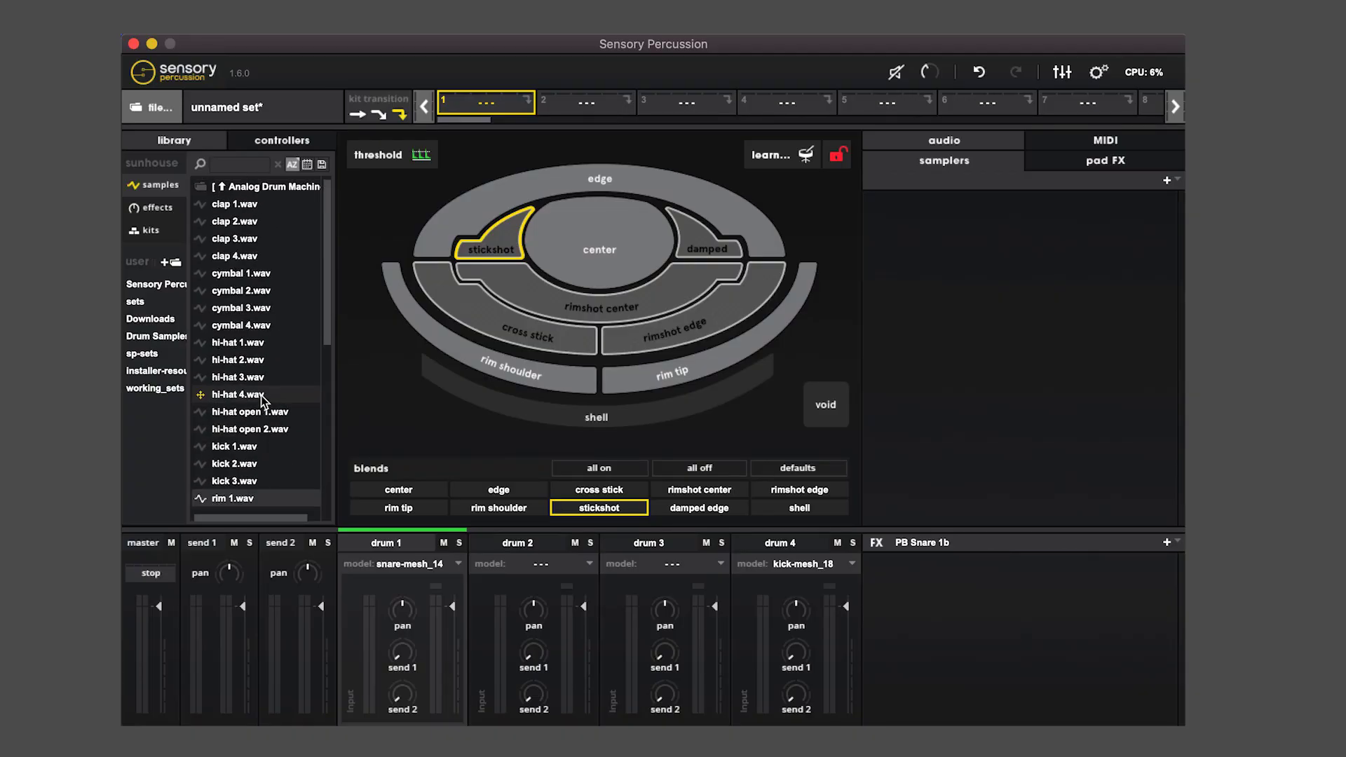
- Load kick 2.wav on center, snare 6.wav on edge and hi-hat 2.wav on rim shoulder
scroll(265, 357, "down", 5)
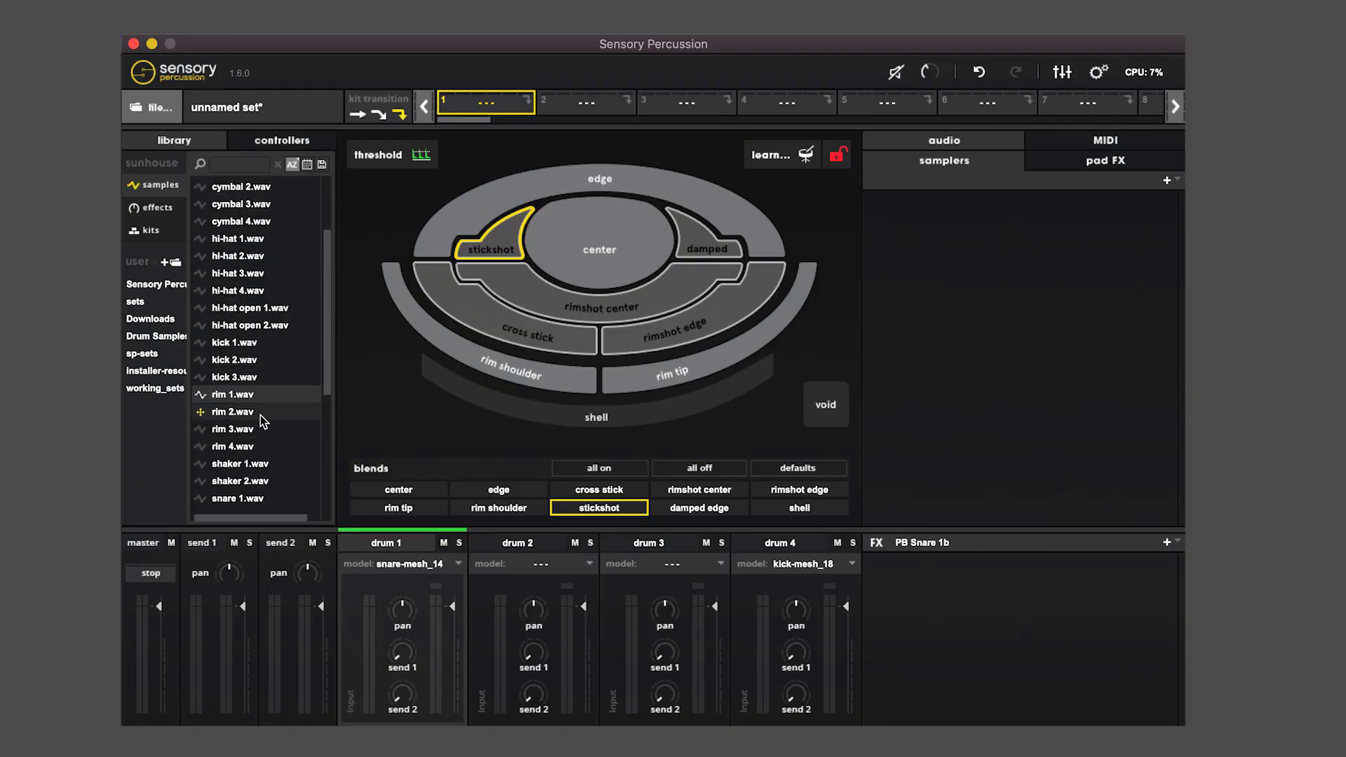
left_click_drag(263, 369, 571, 244)
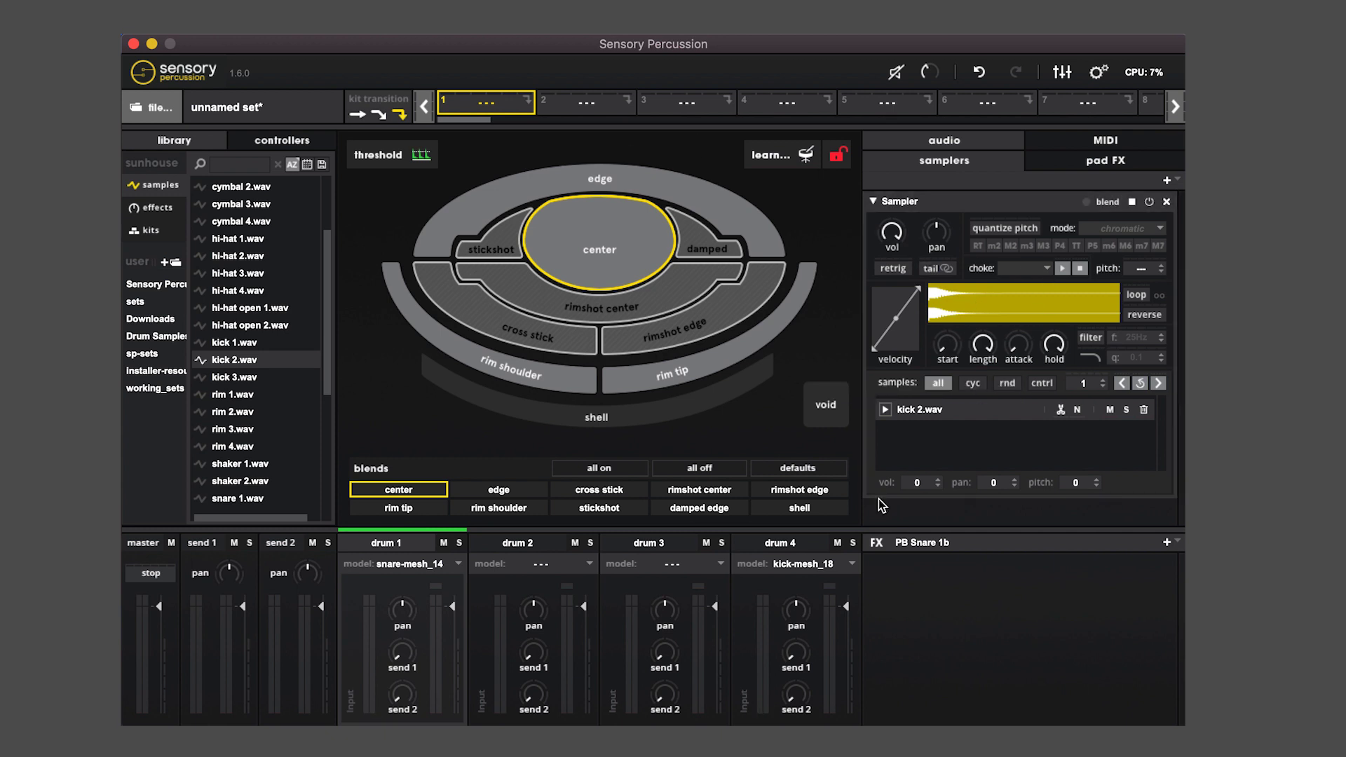
scroll(273, 366, "down", 6)
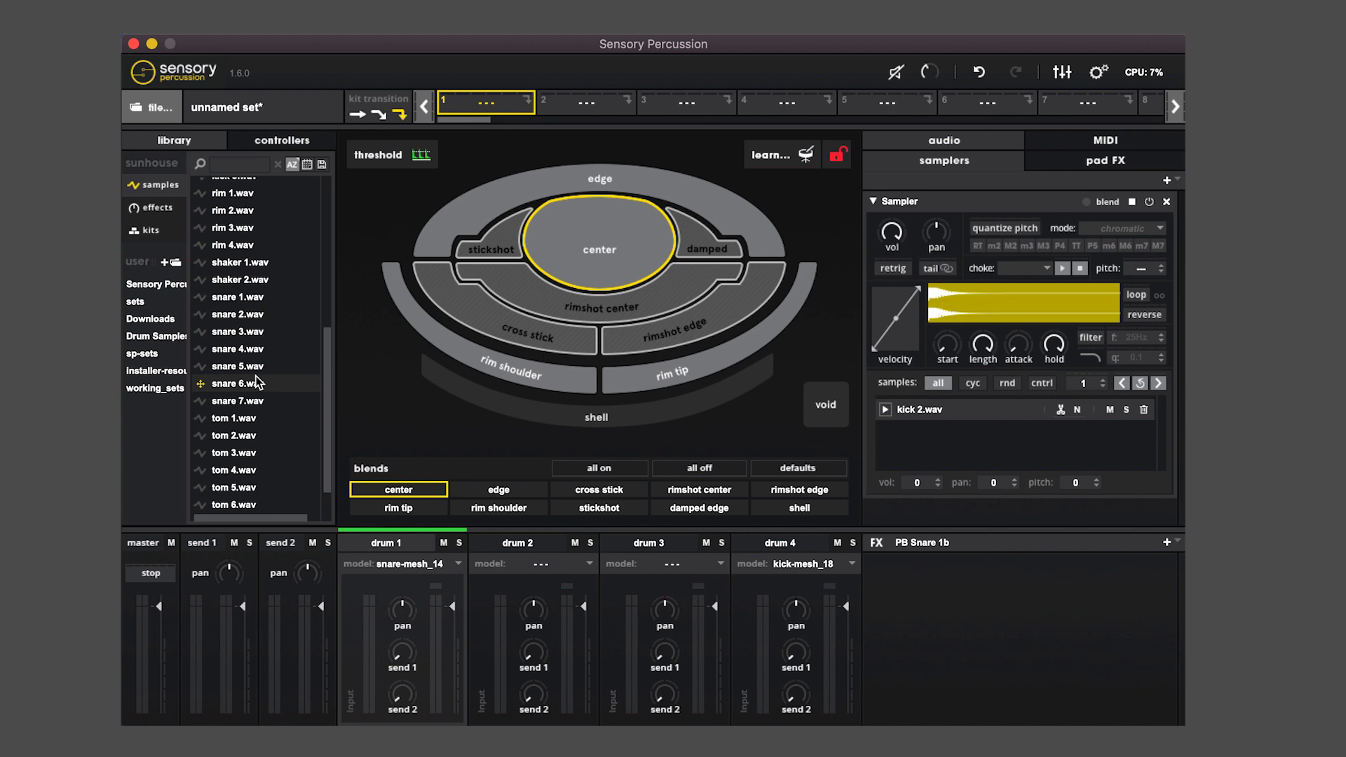
left_click_drag(255, 382, 569, 183)
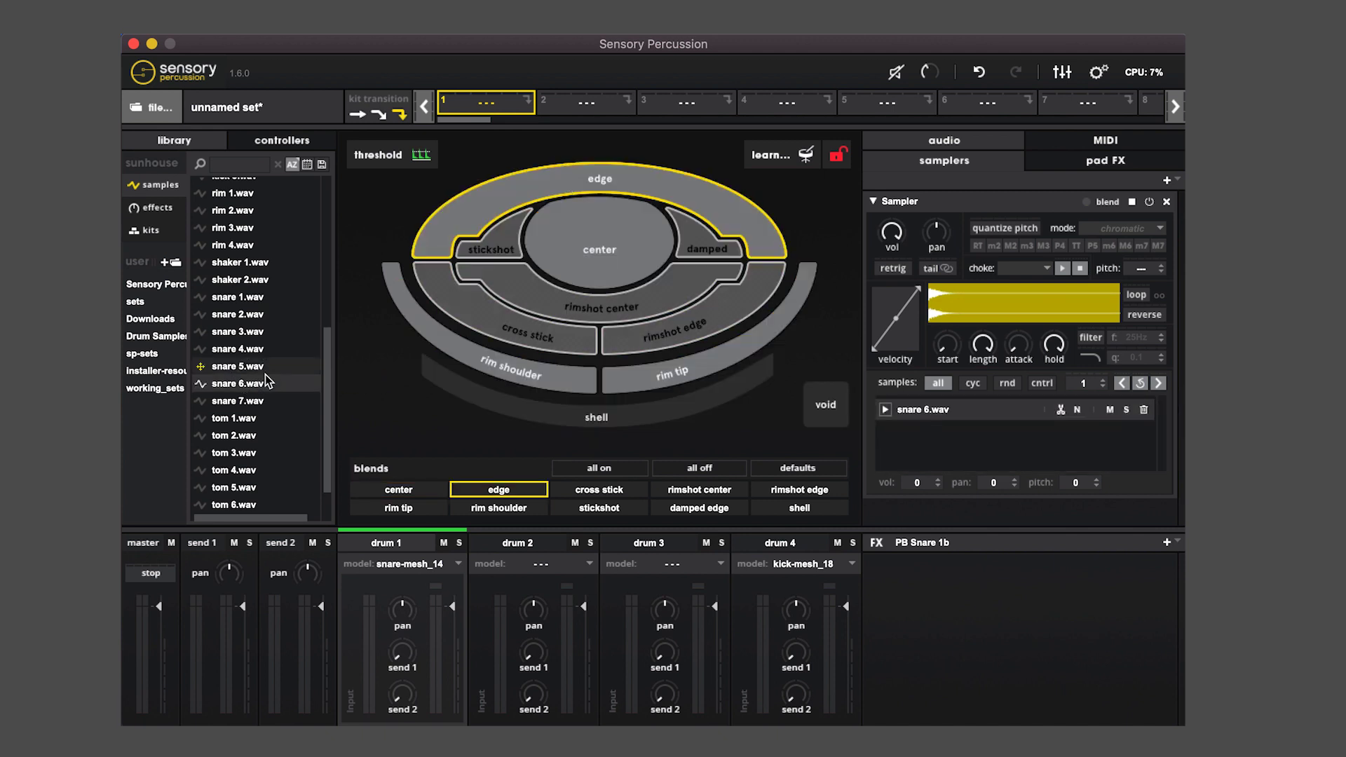
scroll(265, 382, "up", 7)
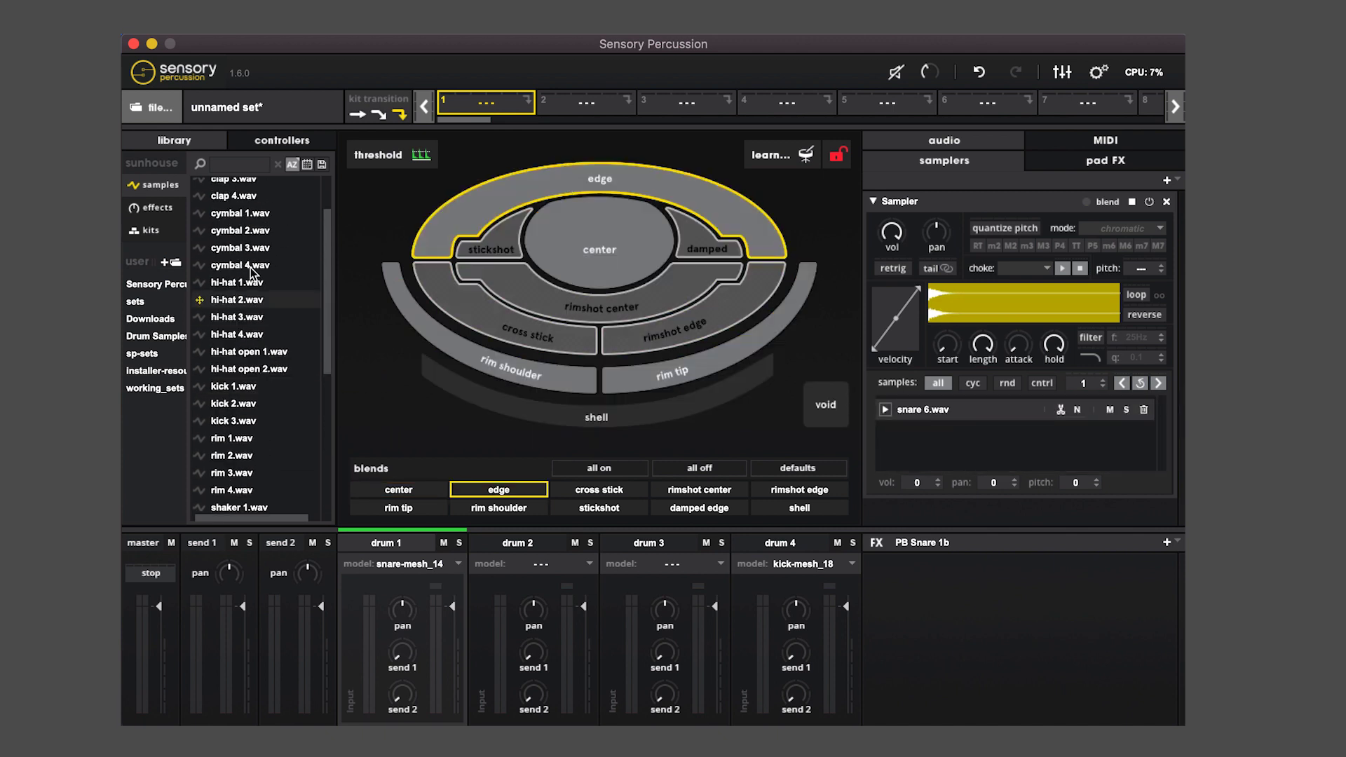
left_click(231, 306)
left_click_drag(231, 307, 487, 356)
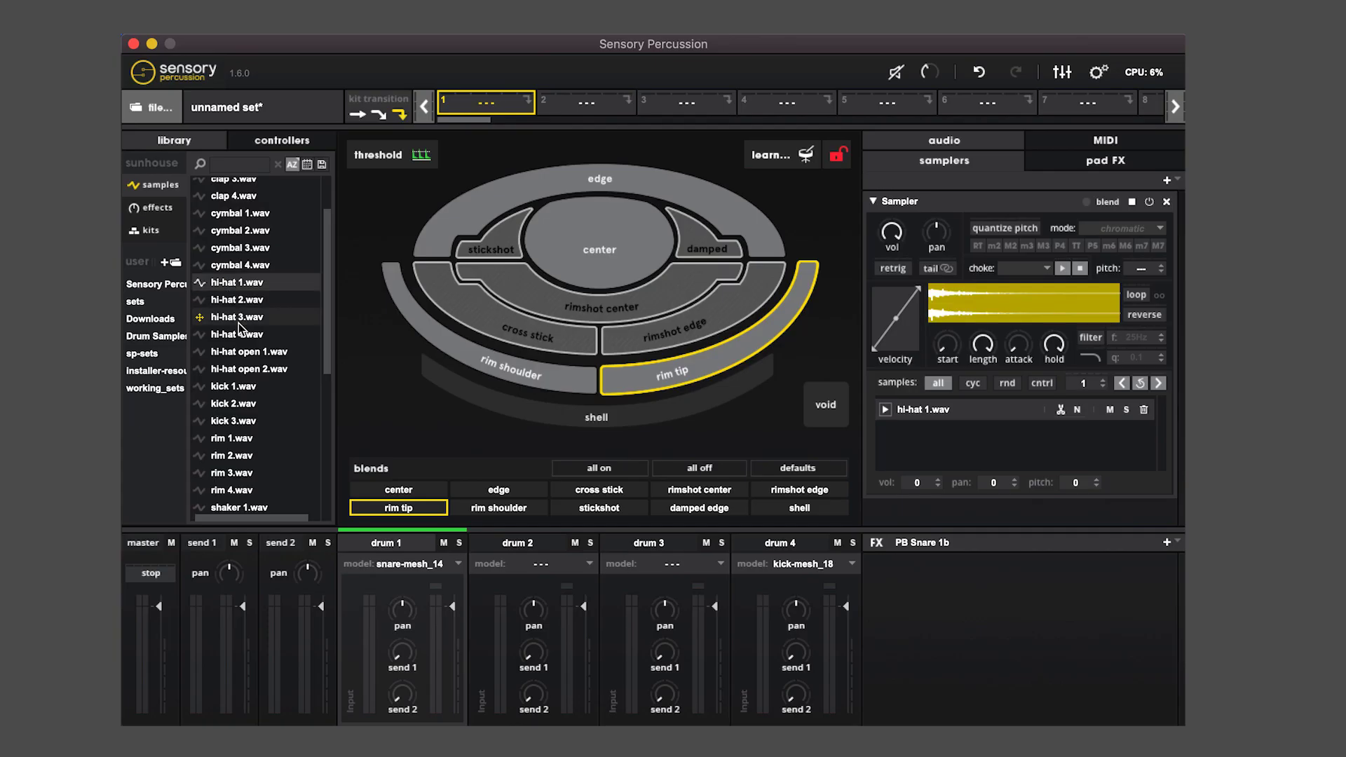
- Stack hi-hat 3.wav, shaker 1.wav and cymbal 4.wav into the rim tip sampler
left_click_drag(217, 326, 678, 378)
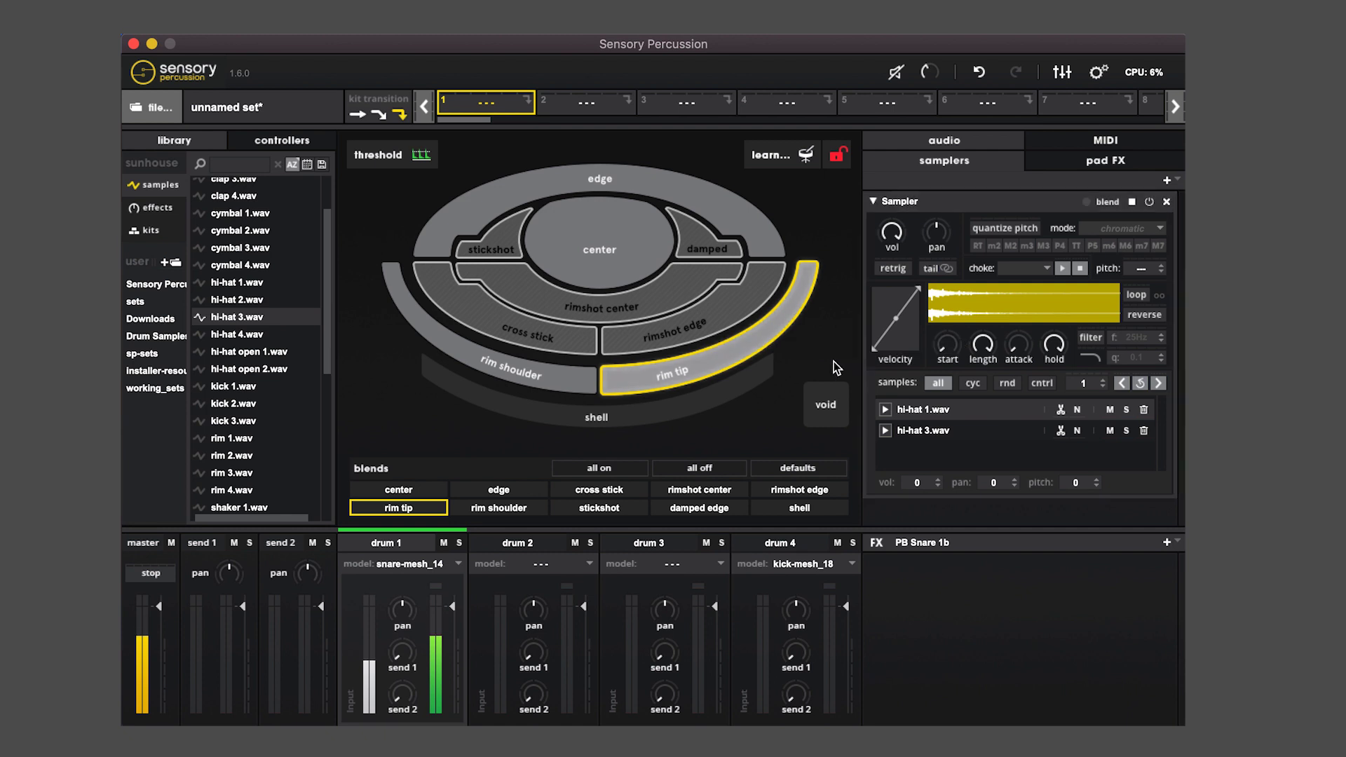
left_click_drag(241, 517, 678, 381)
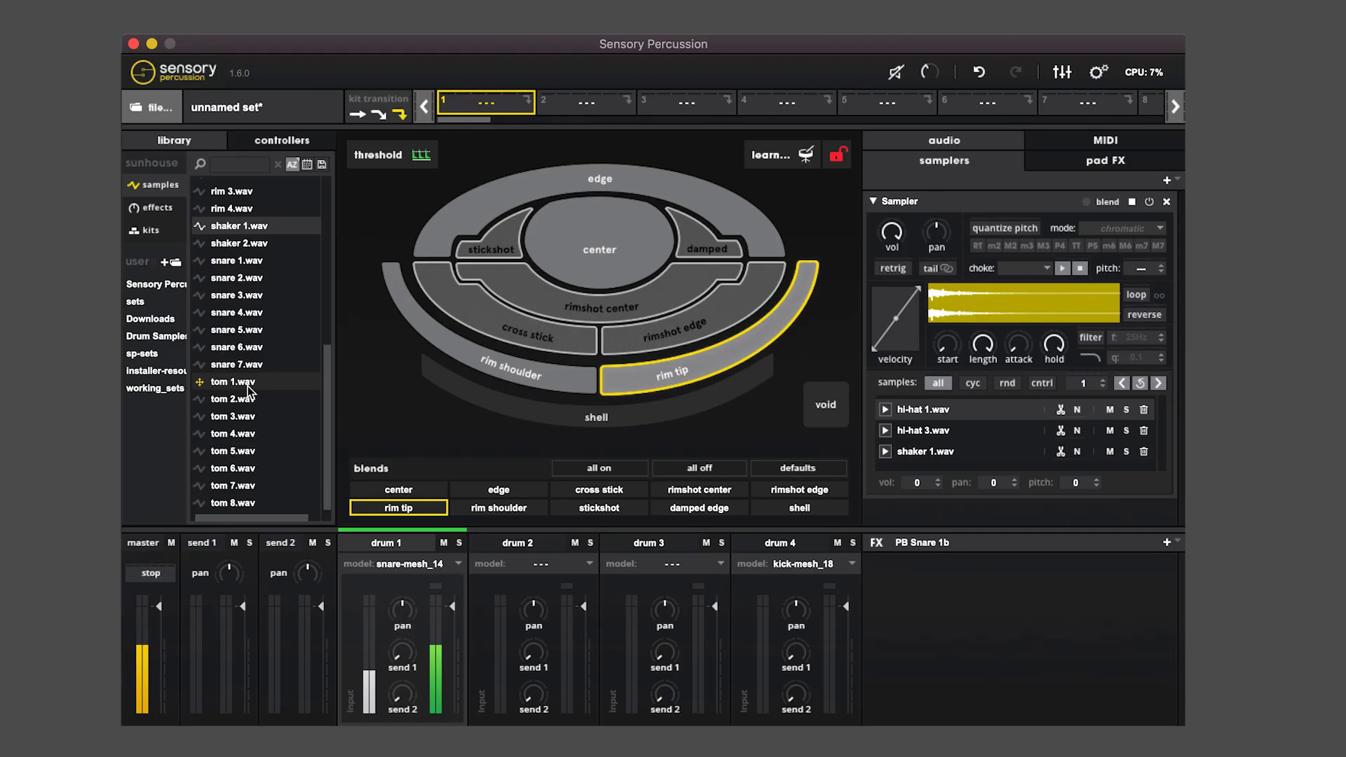
scroll(248, 337, "up", 5)
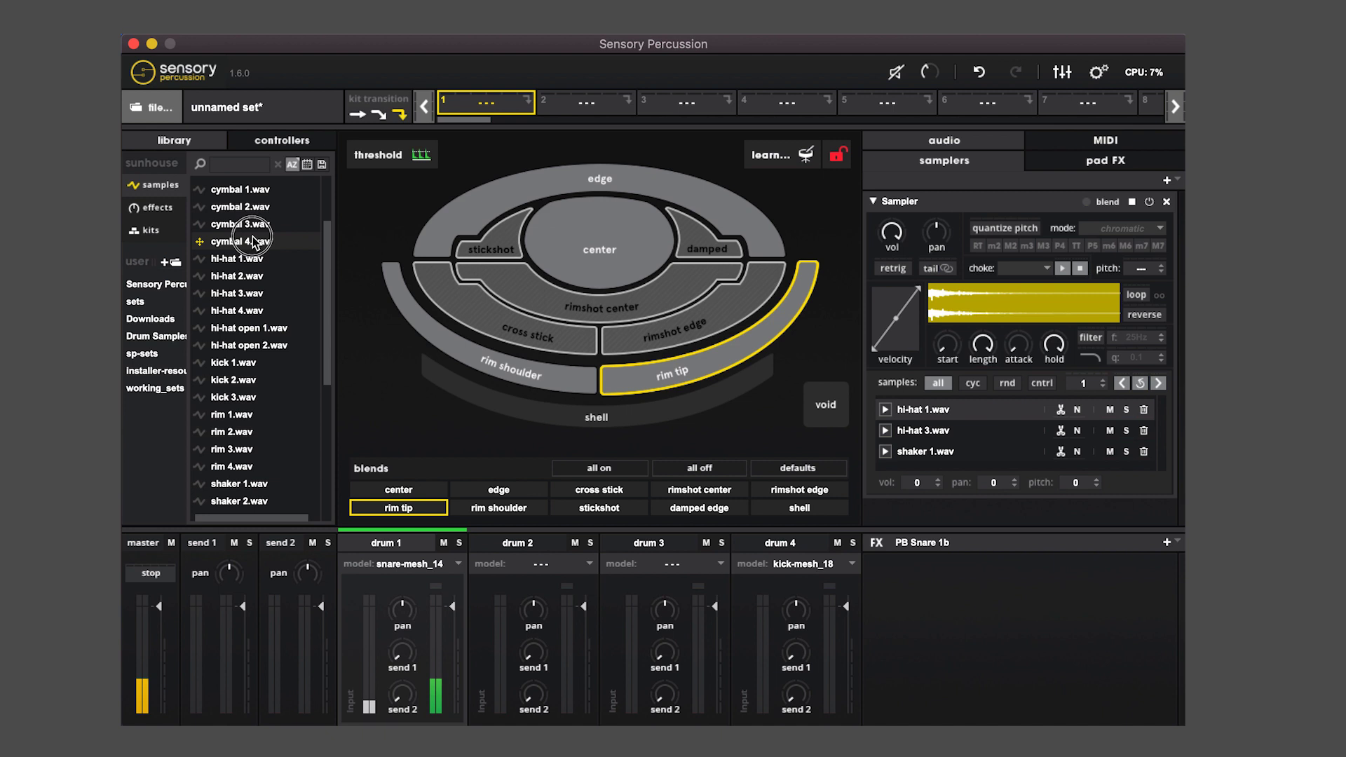
left_click_drag(254, 242, 659, 379)
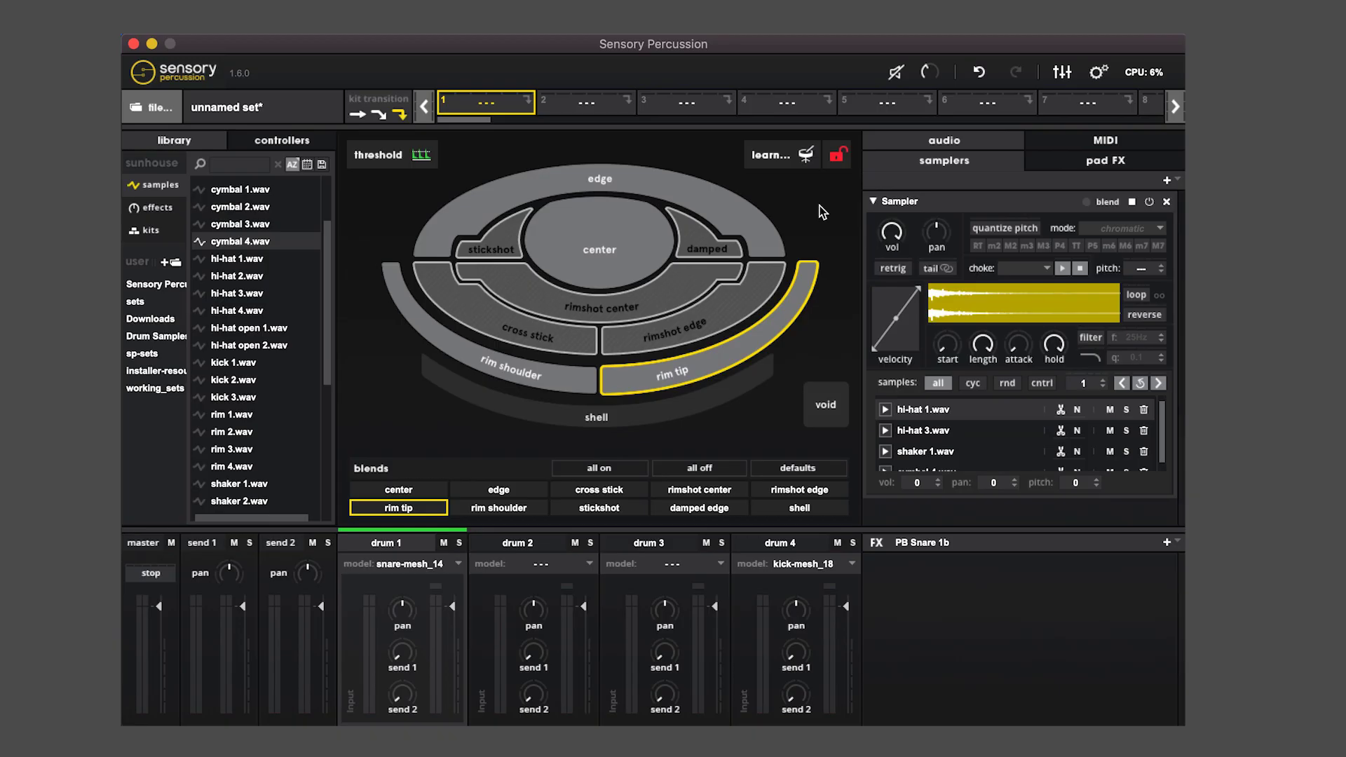
- Collapse the first sampler and add a second rim tip sampler loaded with snare 5.wav
left_click(874, 202)
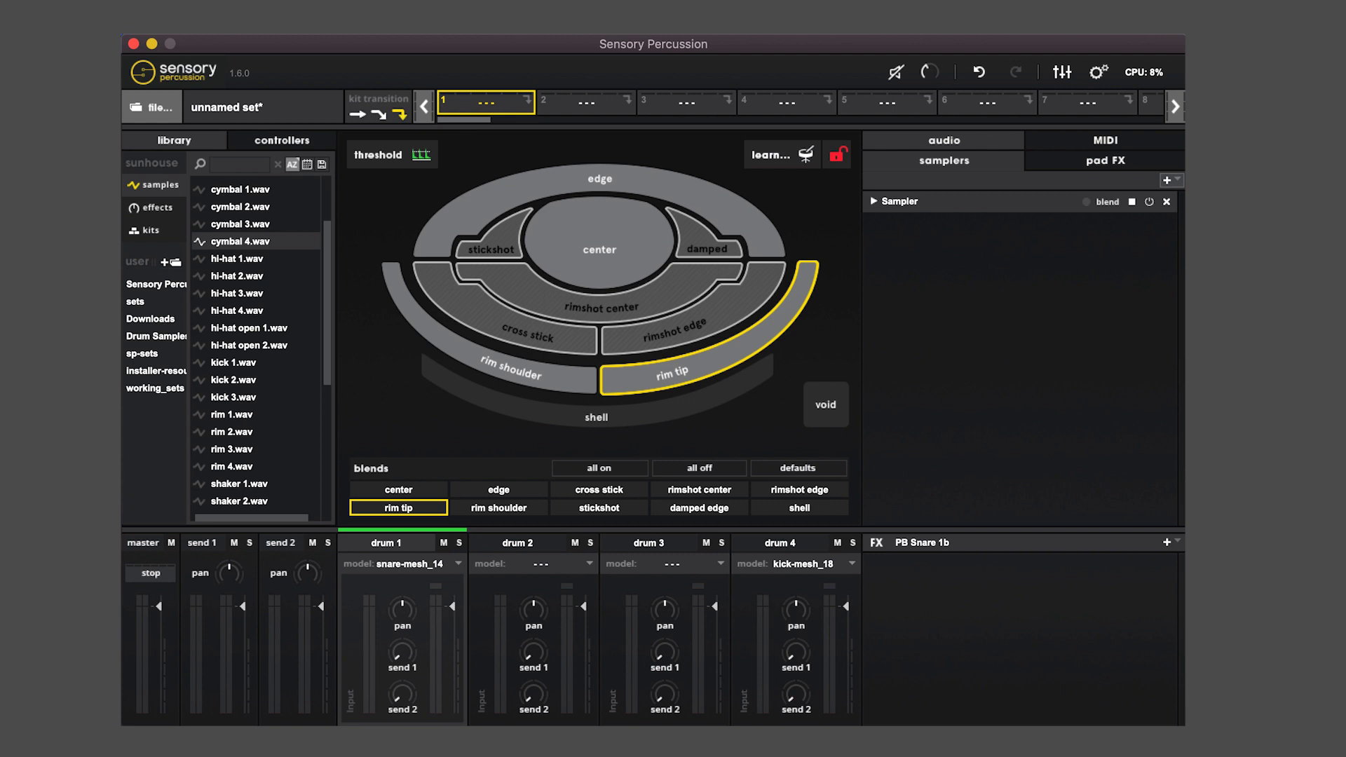
left_click(1167, 181)
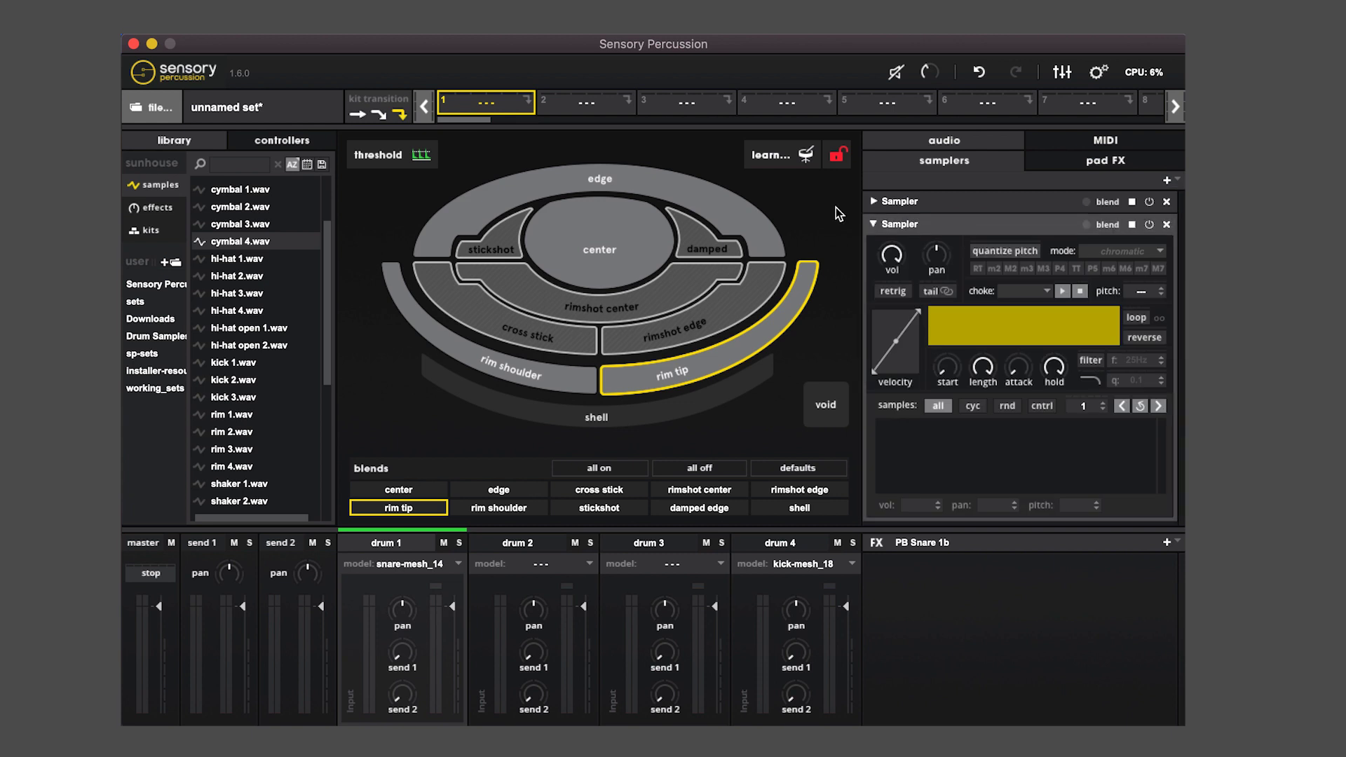
scroll(271, 302, "down", 5)
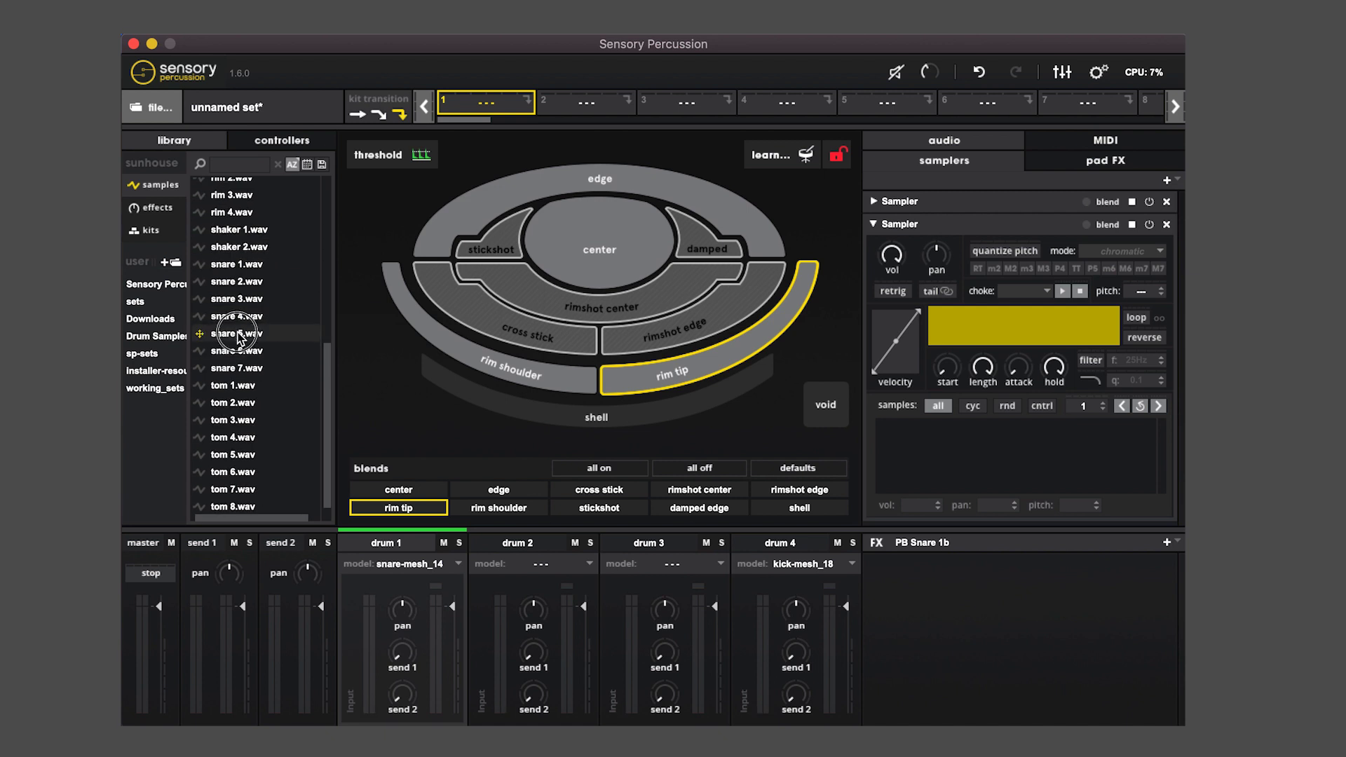
left_click_drag(238, 338, 979, 467)
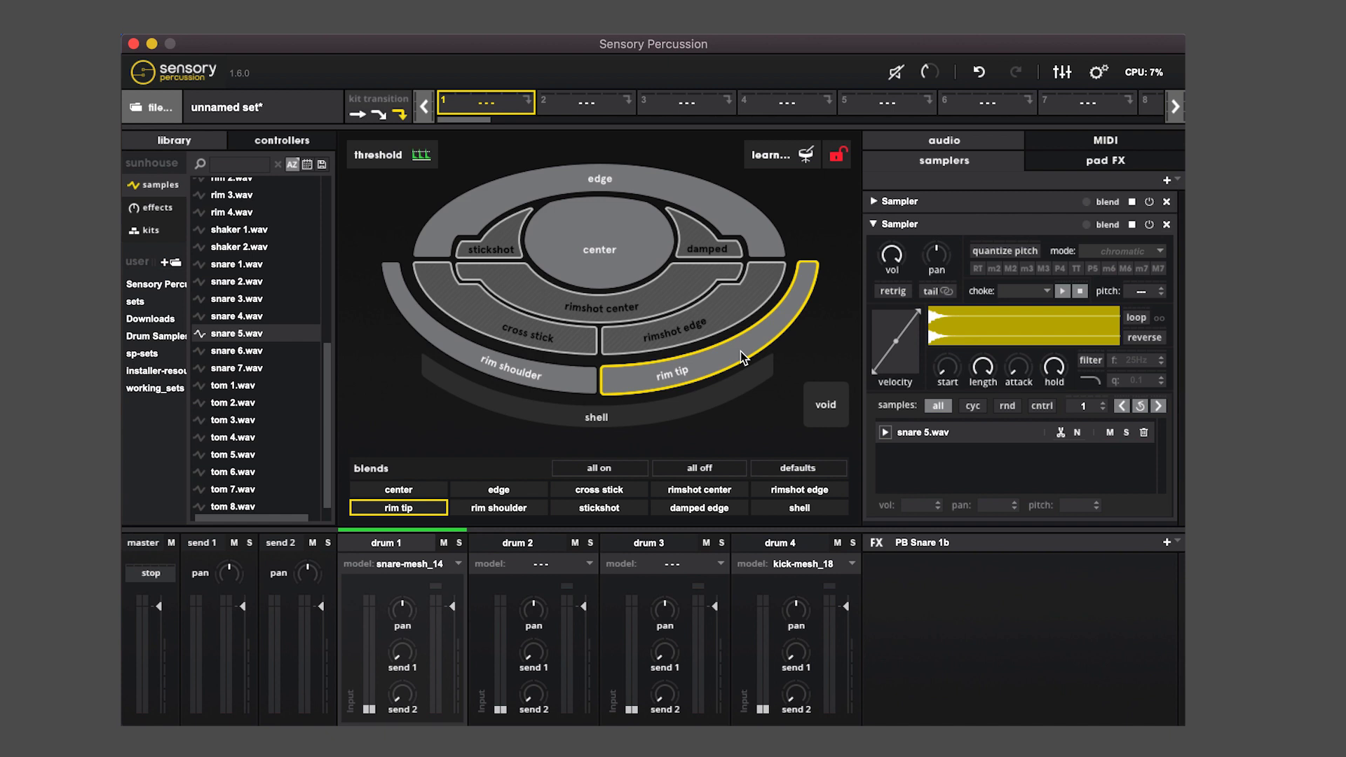
- Expand the first rim tip sampler's stacked samples, then view the snare 5.wav sampler
left_click(890, 201)
scroll(935, 416, "down", 1)
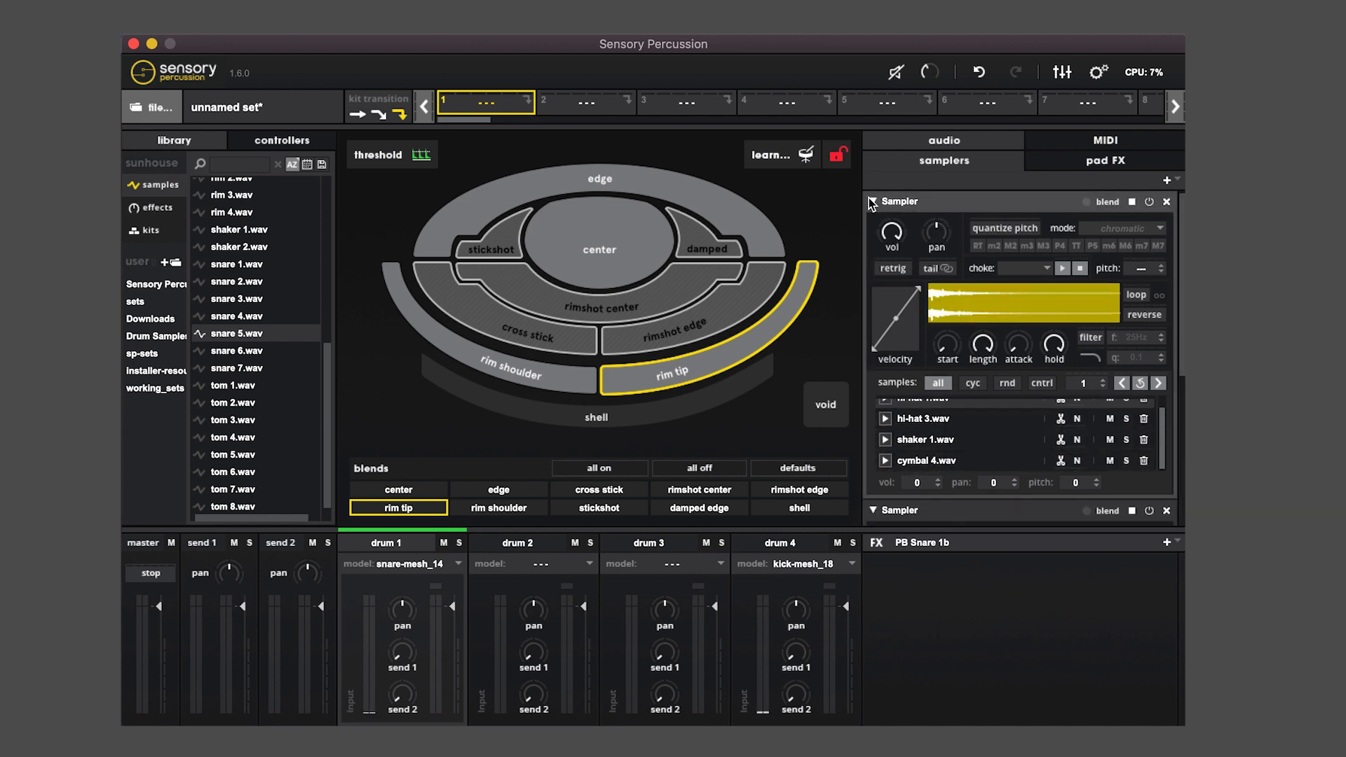
left_click(899, 201)
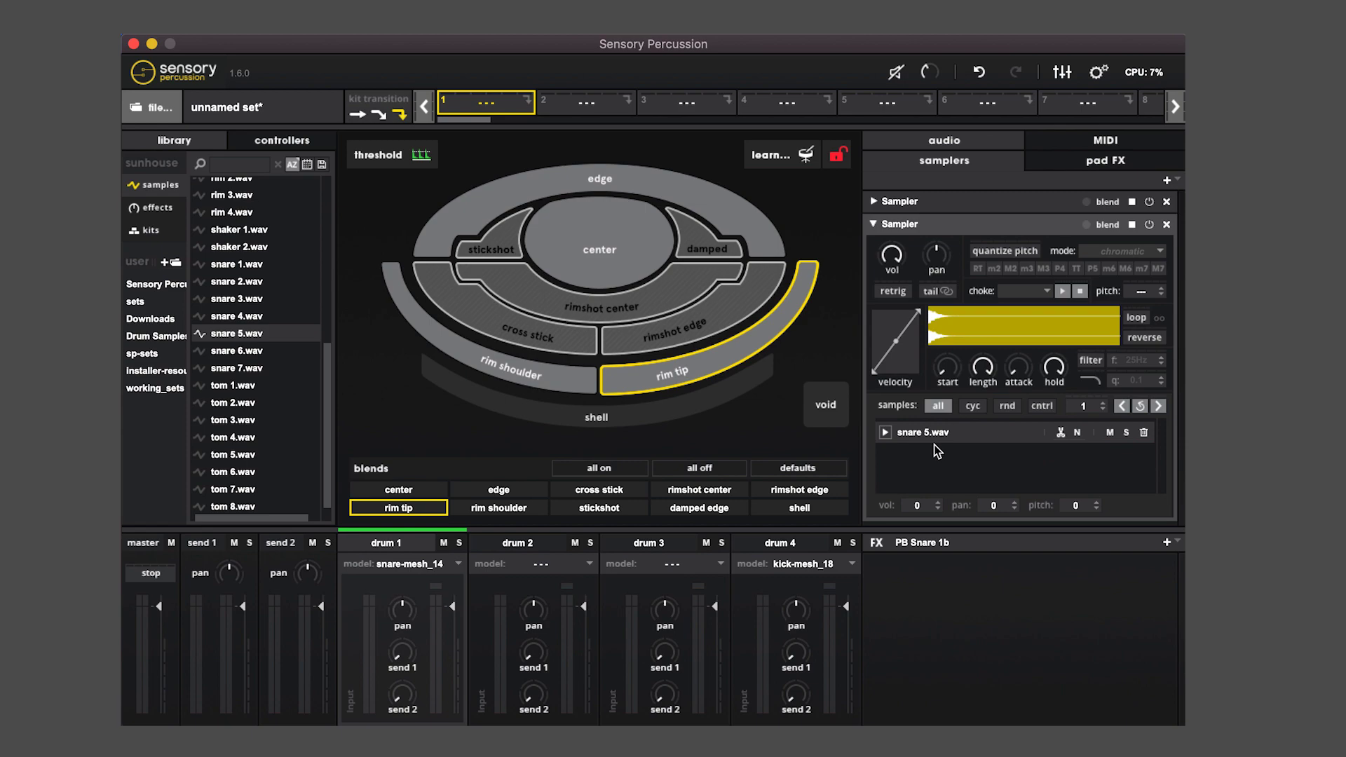